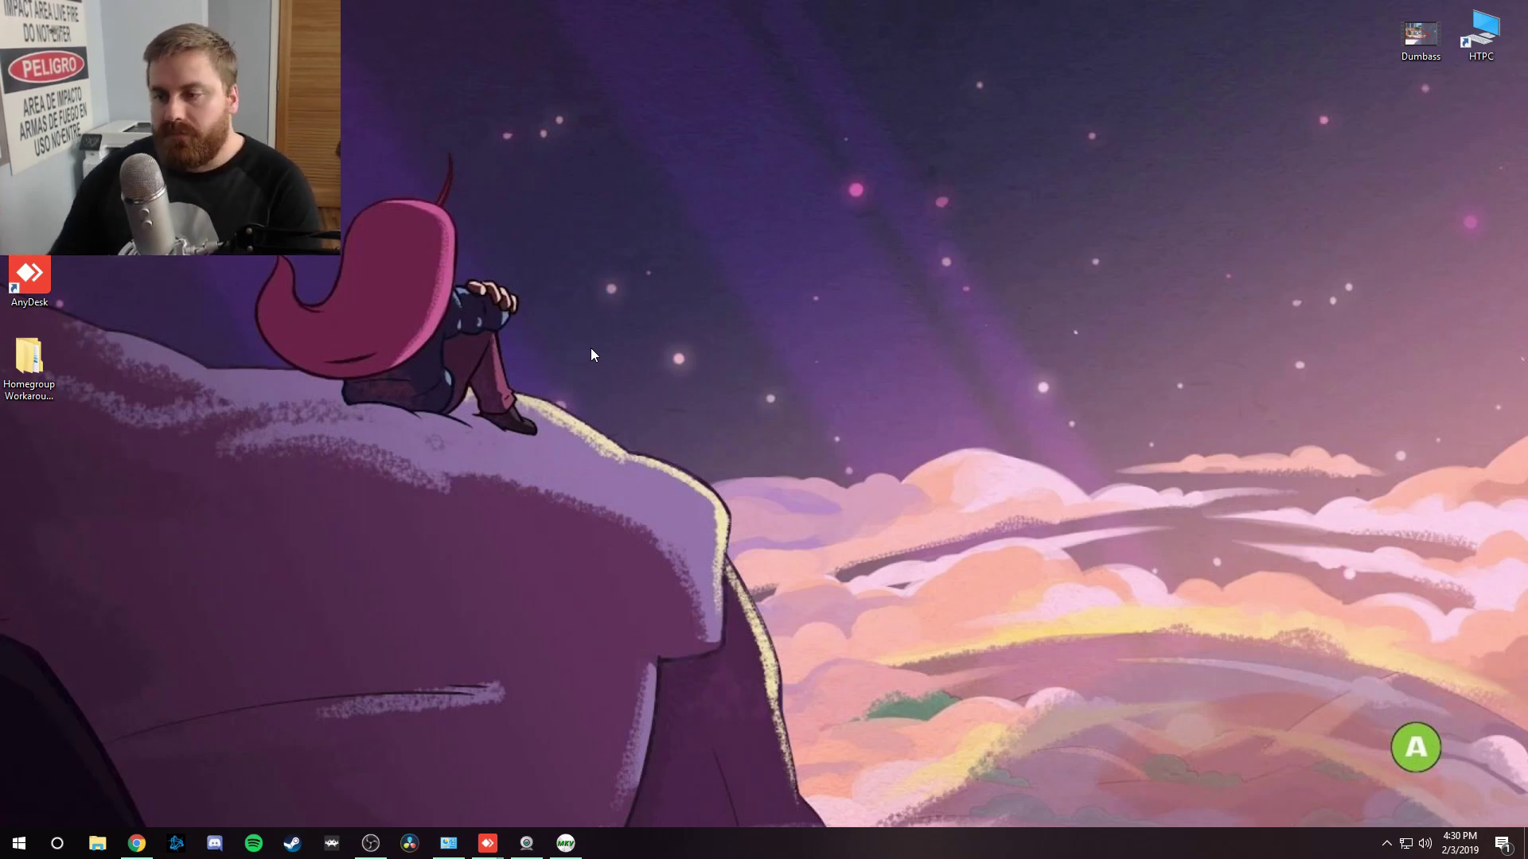
Browse the Network listing, selecting and then deselecting the three networked computers, then close it
left_click(97, 844)
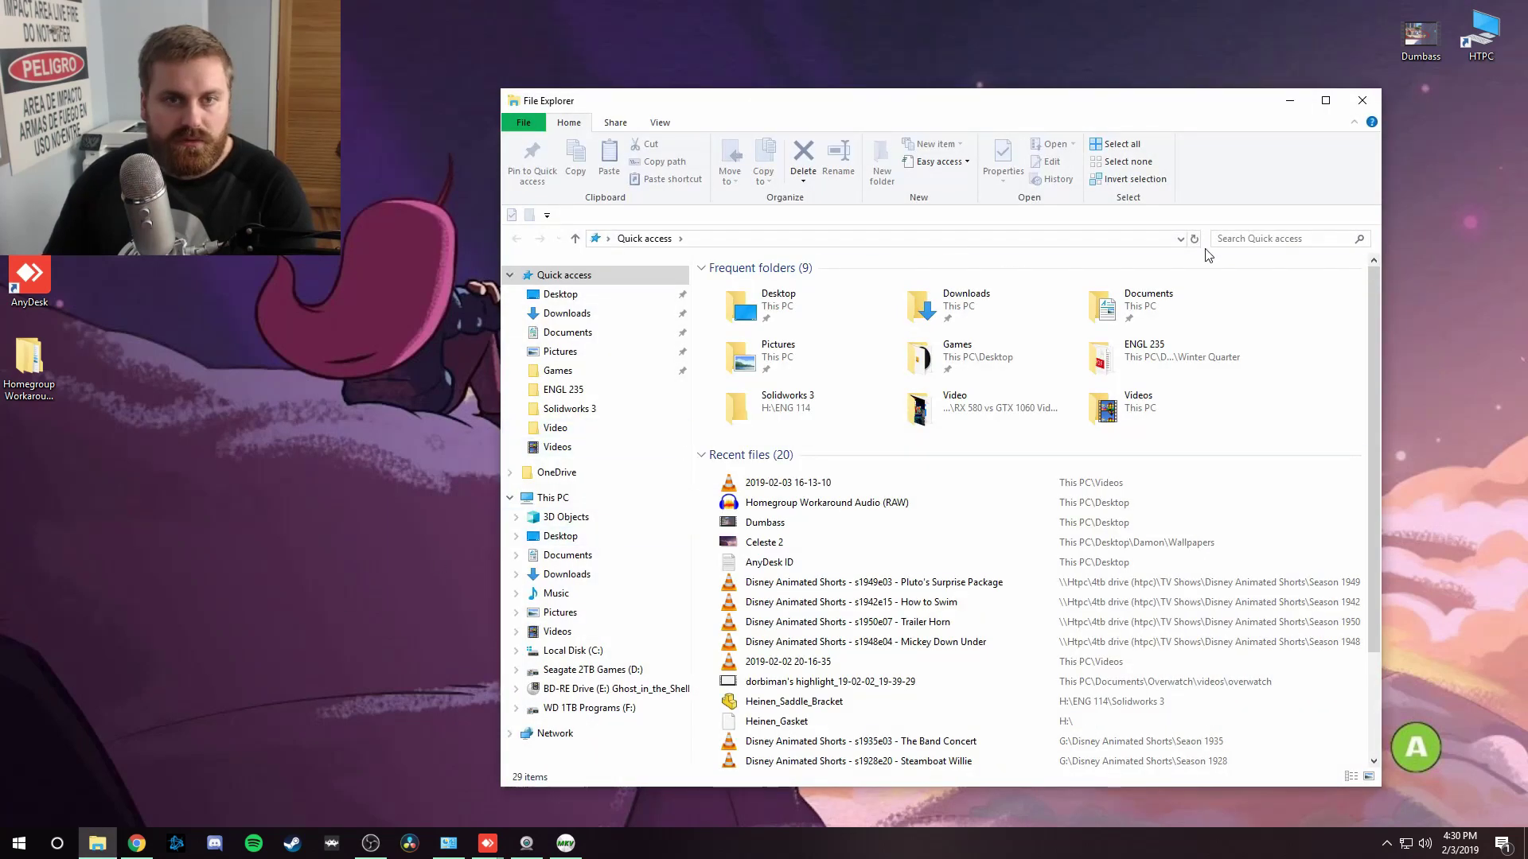
left_click(1364, 98)
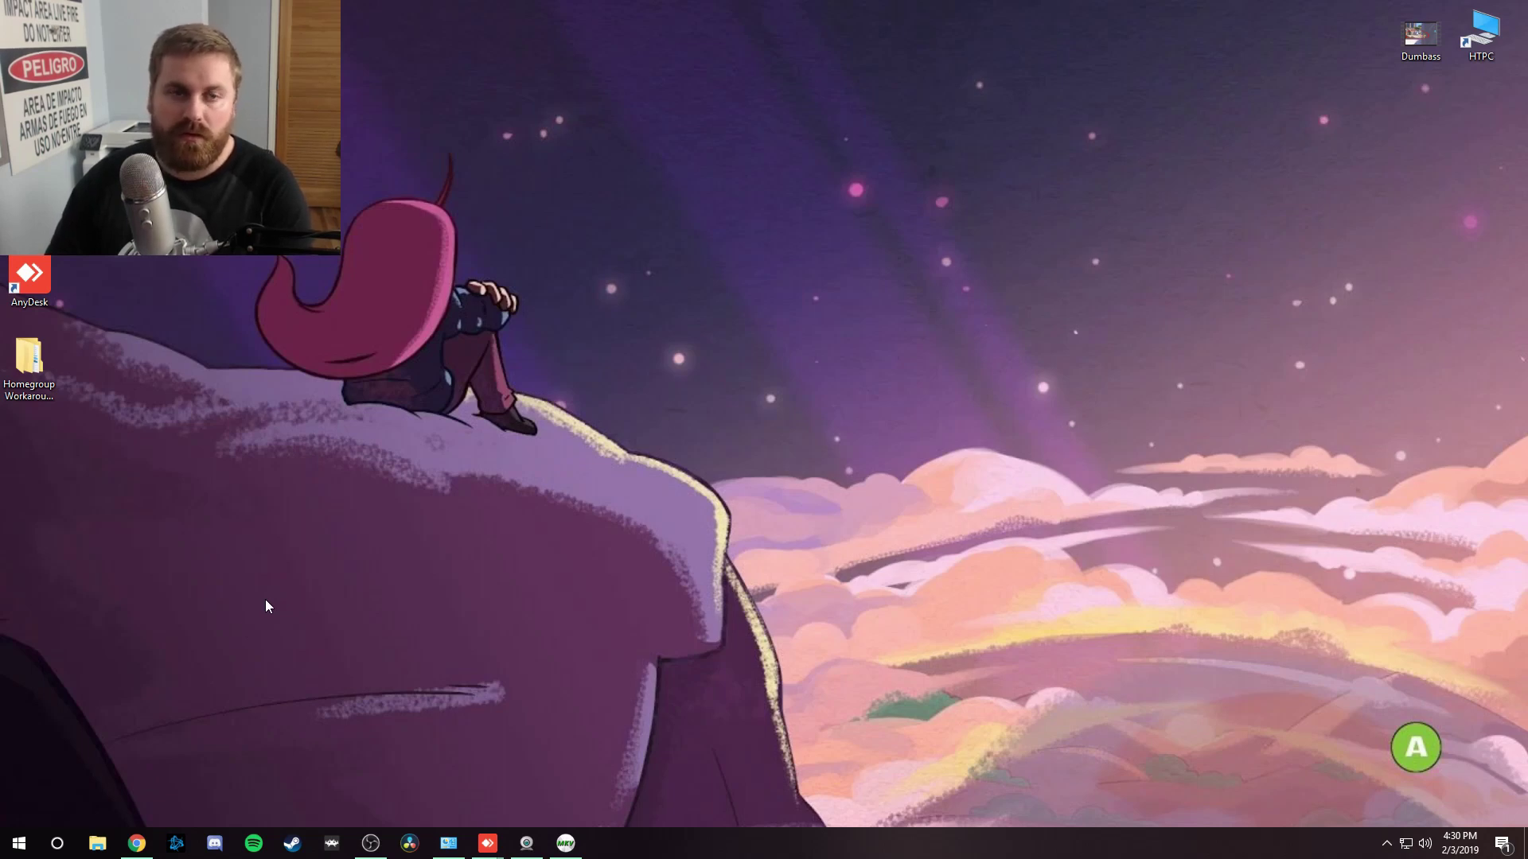
left_click(97, 843)
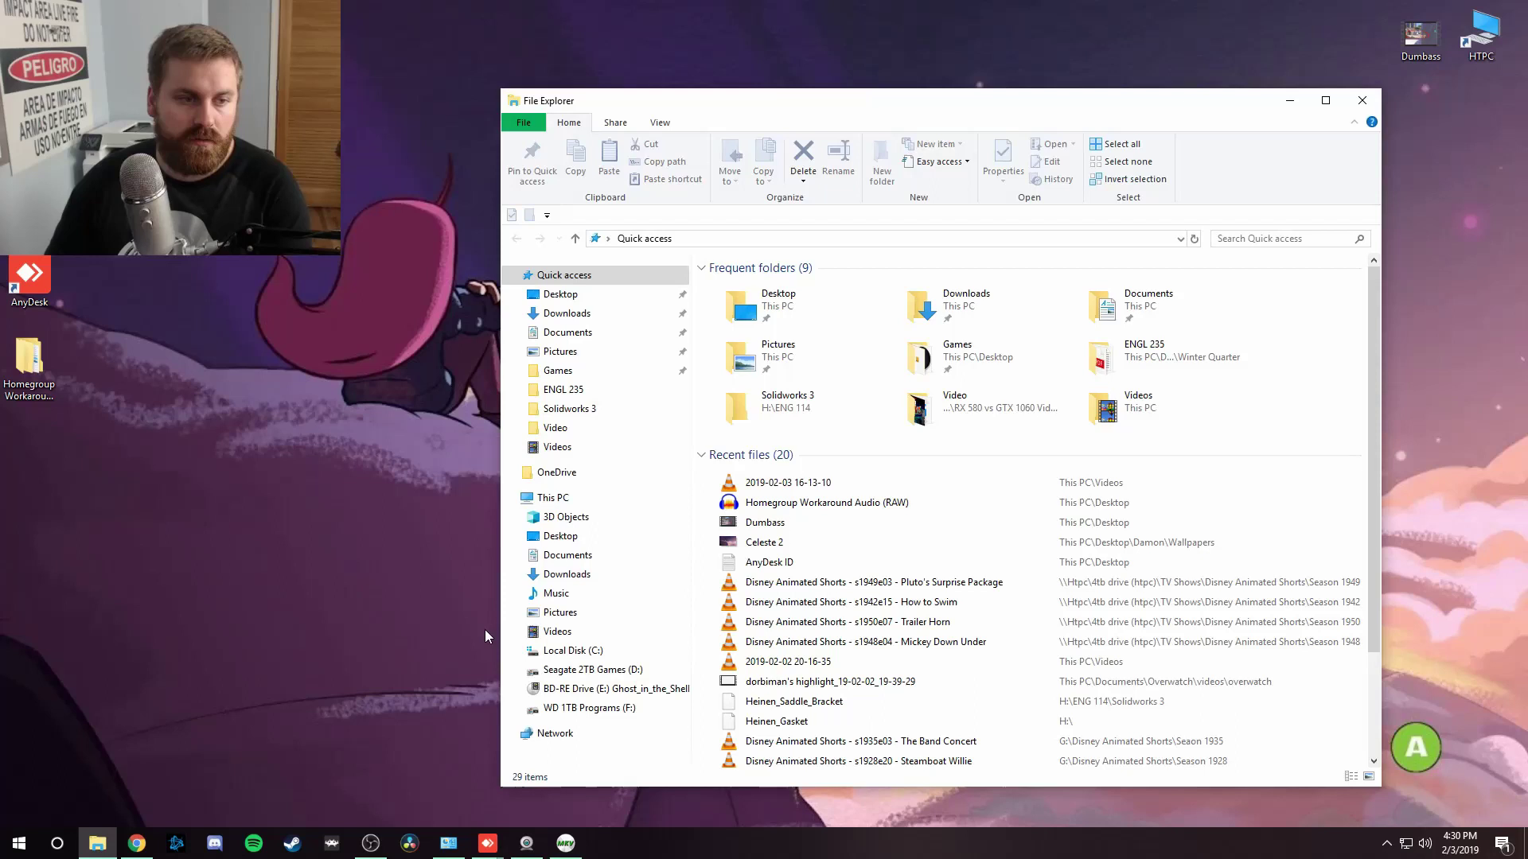
left_click(565, 733)
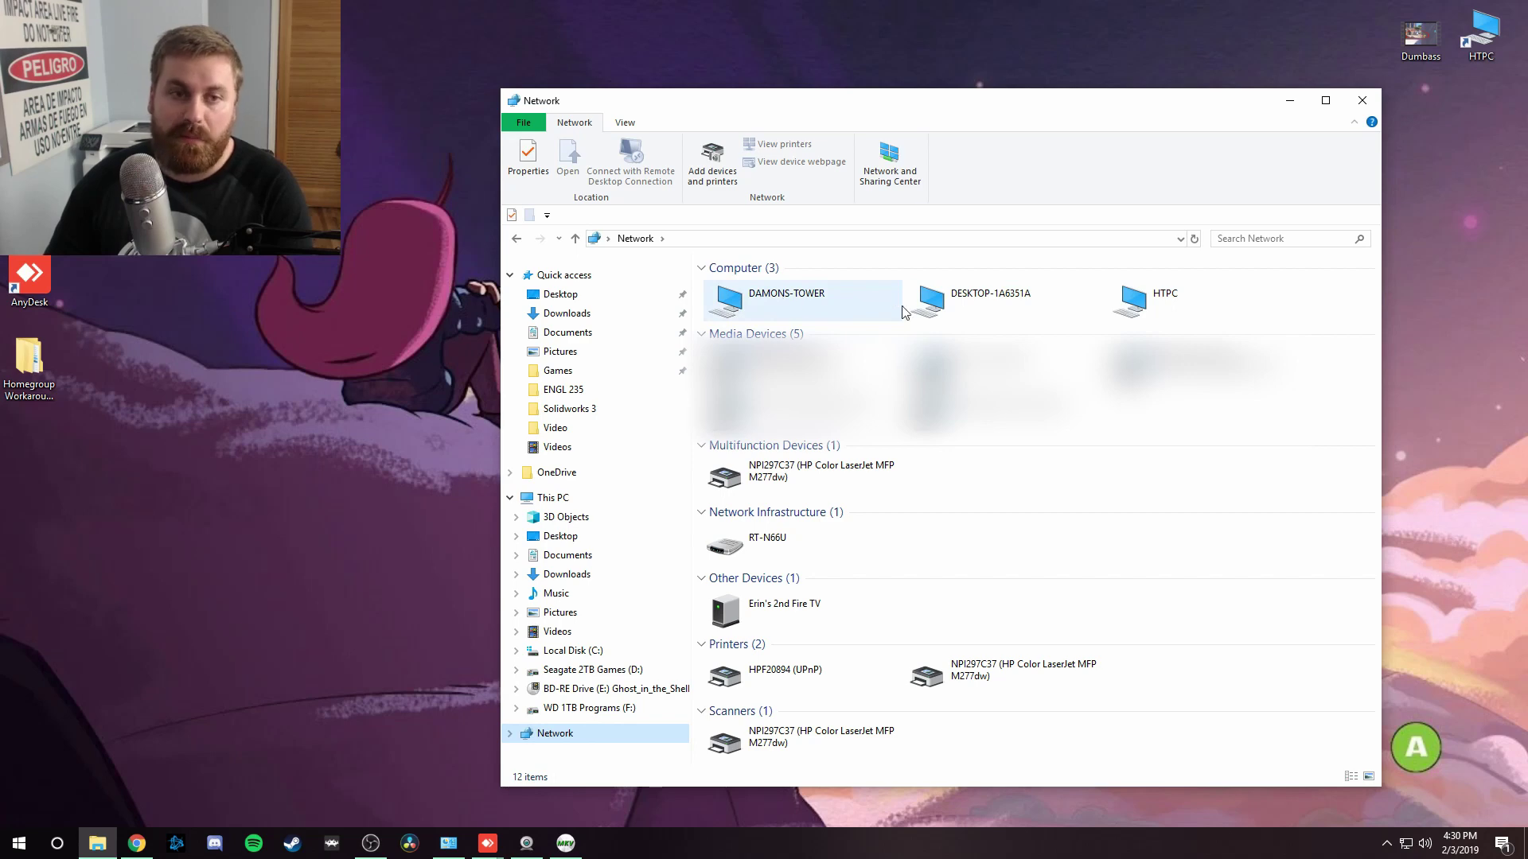
left_click_drag(1344, 308, 788, 307)
left_click(1335, 299)
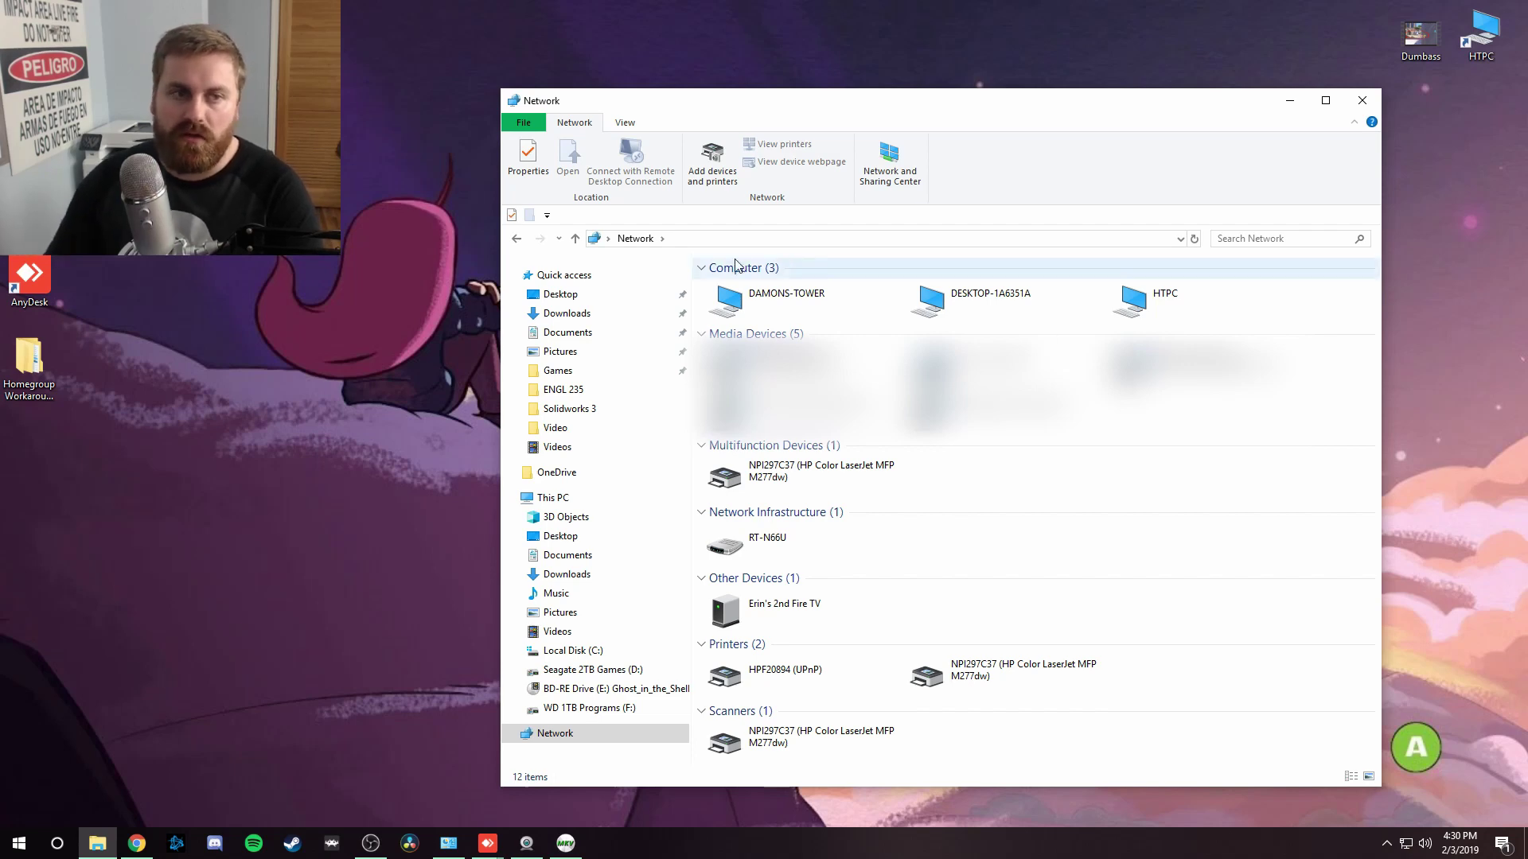
left_click(738, 269)
left_click(1357, 308)
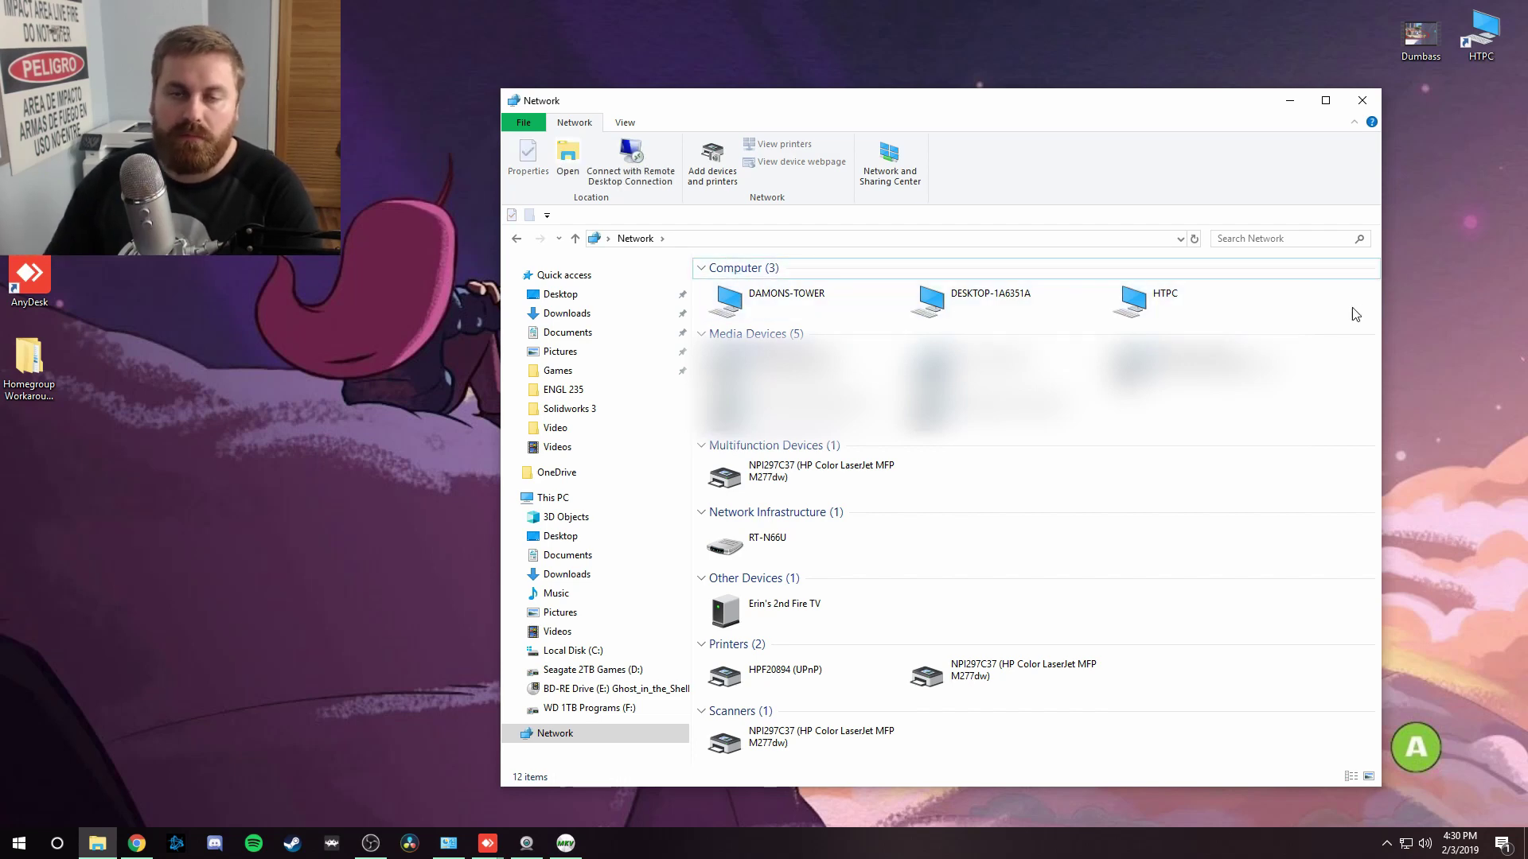
left_click(1363, 100)
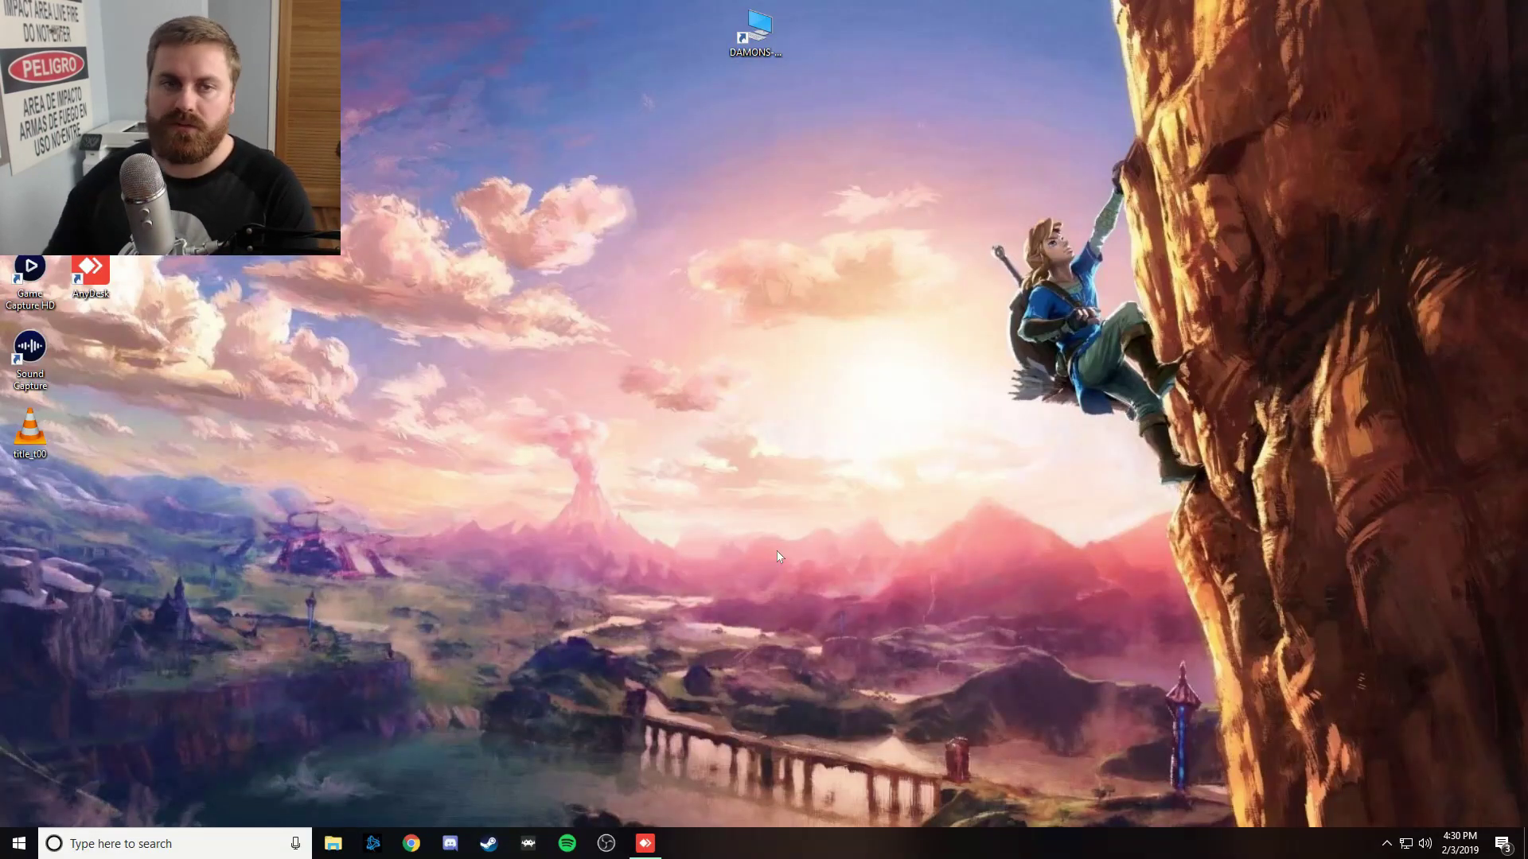
Move the DAMONS-TOWER shortcut to the top-right corner and review the network devices again
left_click_drag(760, 40, 1471, 58)
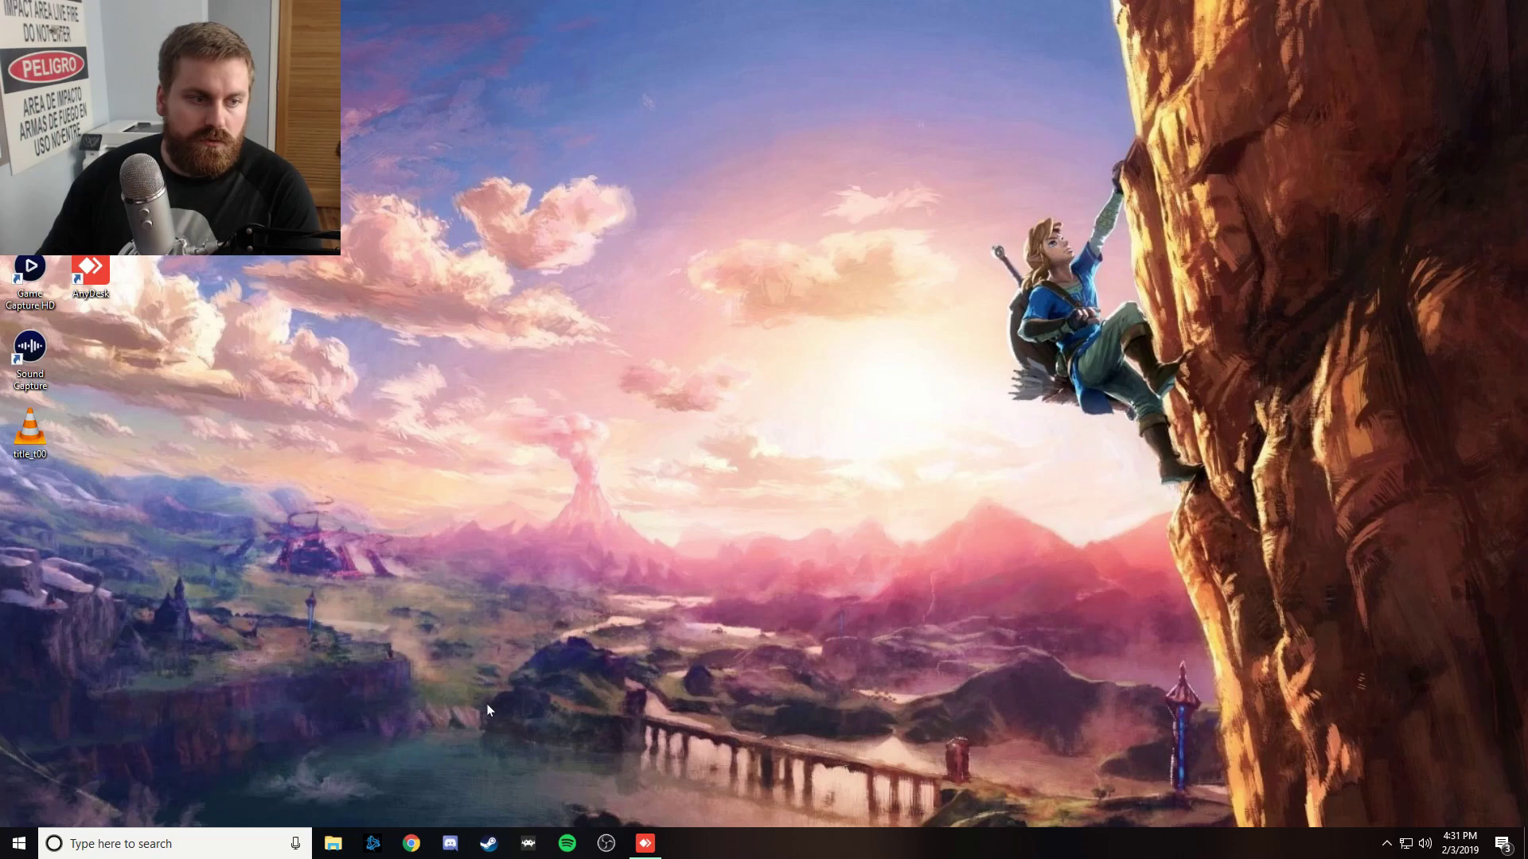
left_click(342, 842)
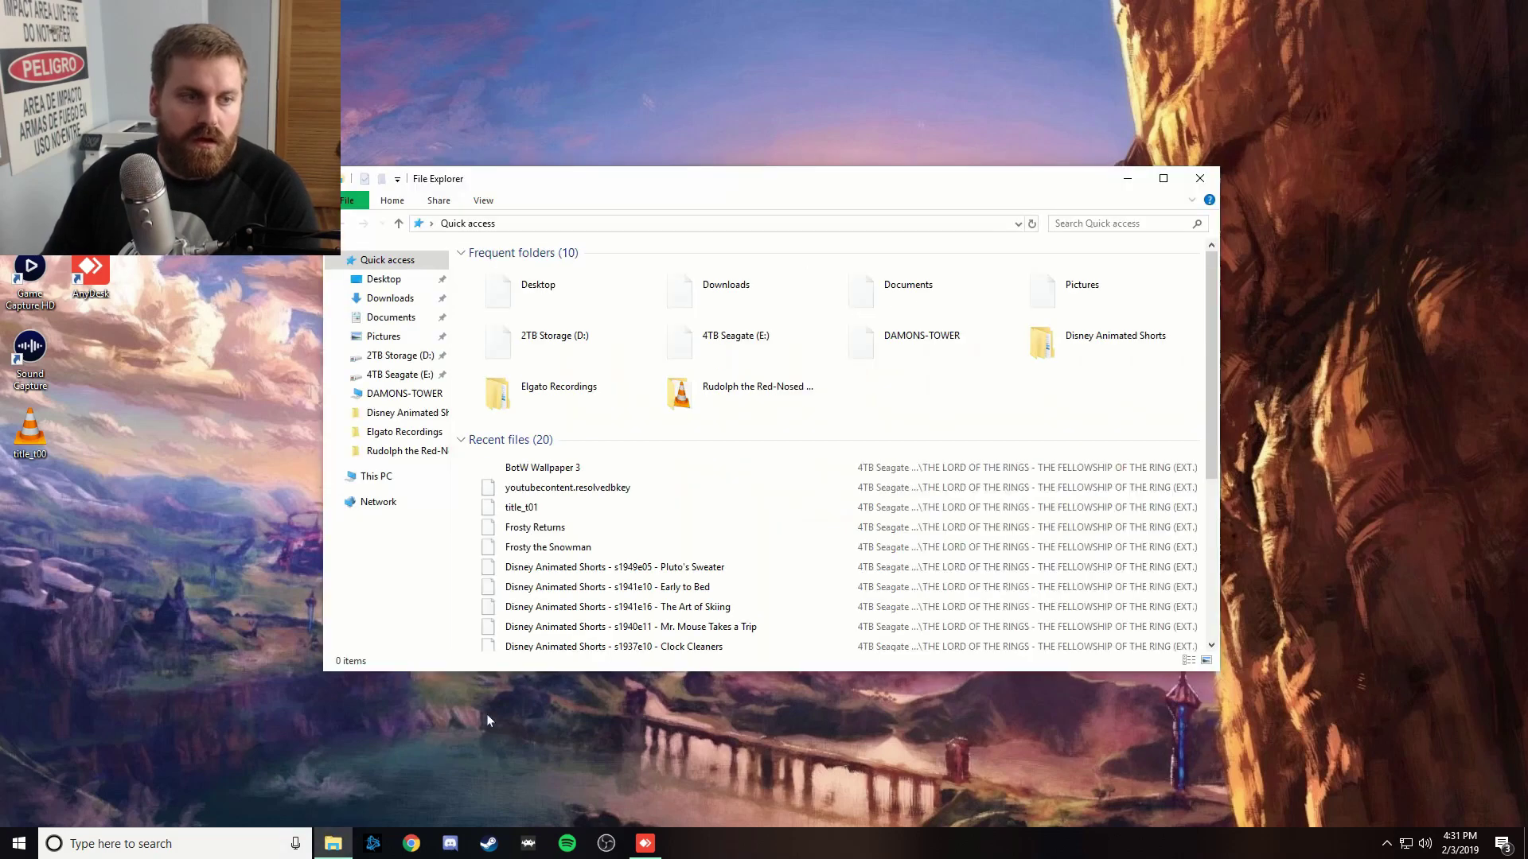
left_click(381, 502)
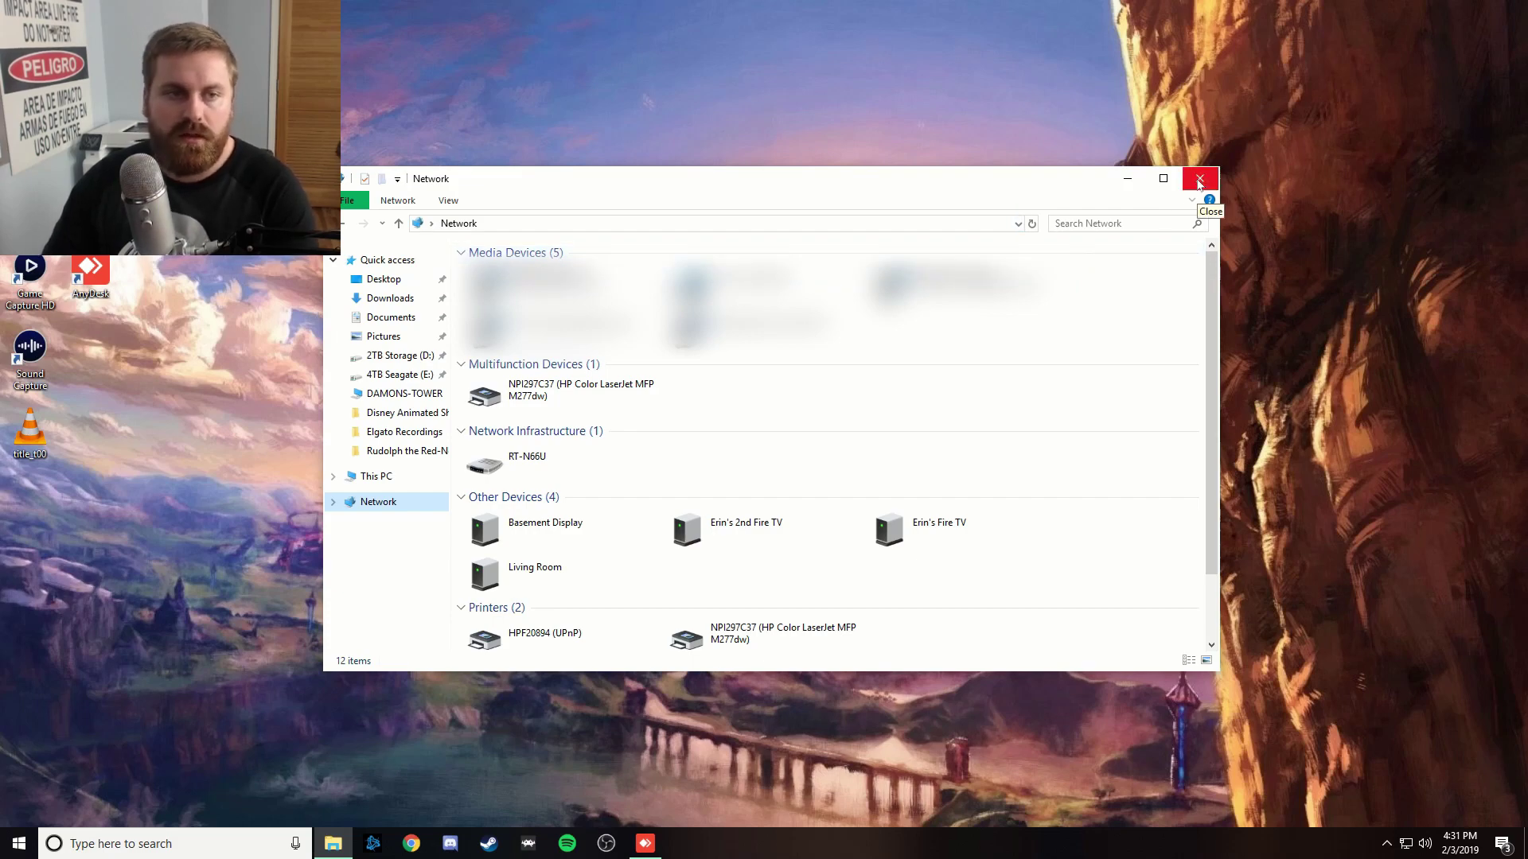
left_click(1199, 180)
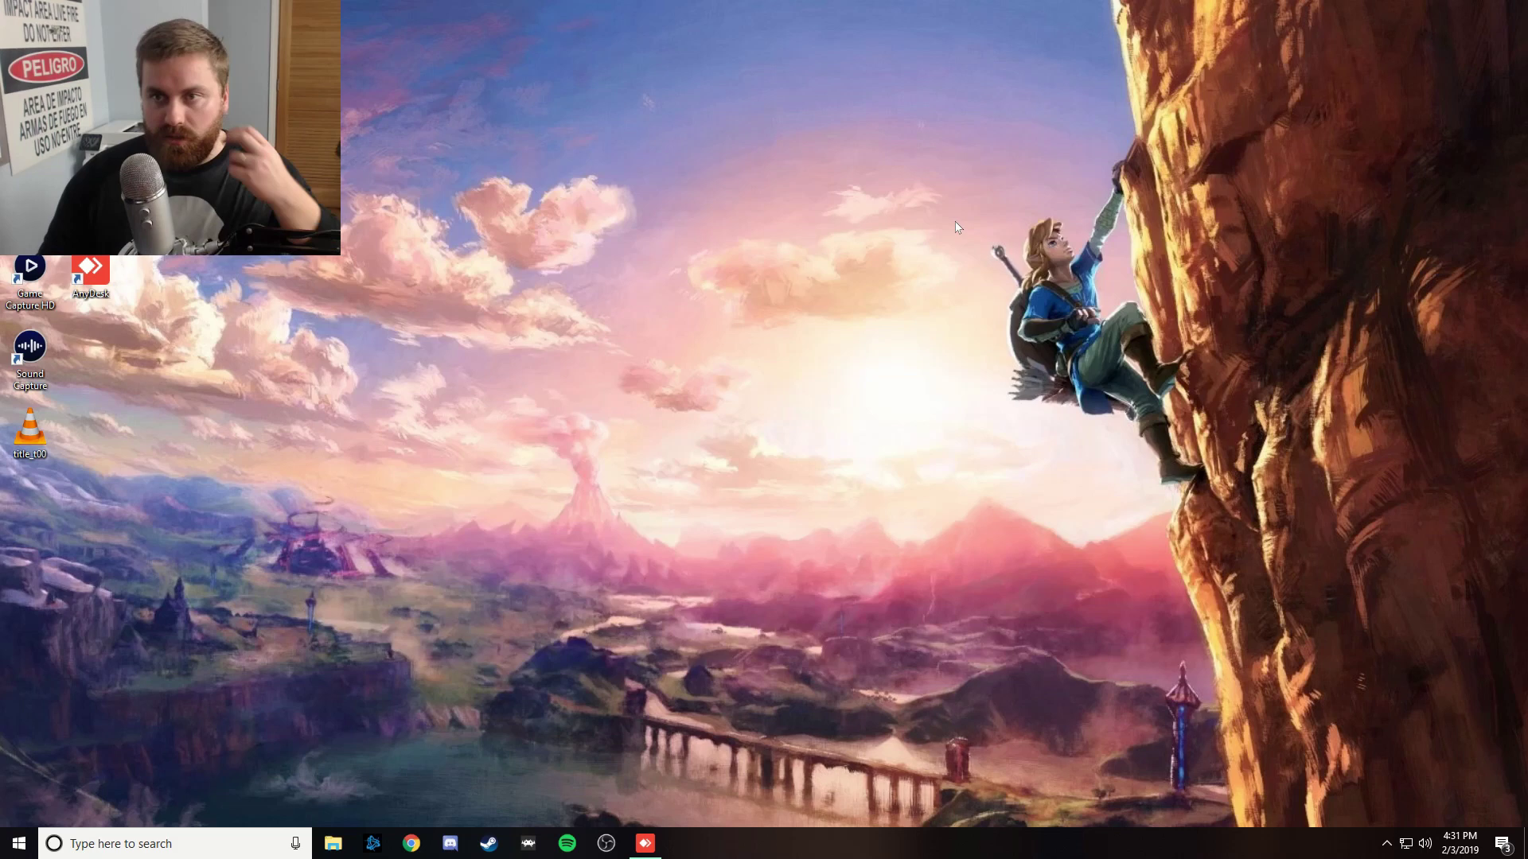
Create a DAMONS-TOWER desktop shortcut to \\DAMONS-TOWER and place it in the top-right corner
right_click(808, 225)
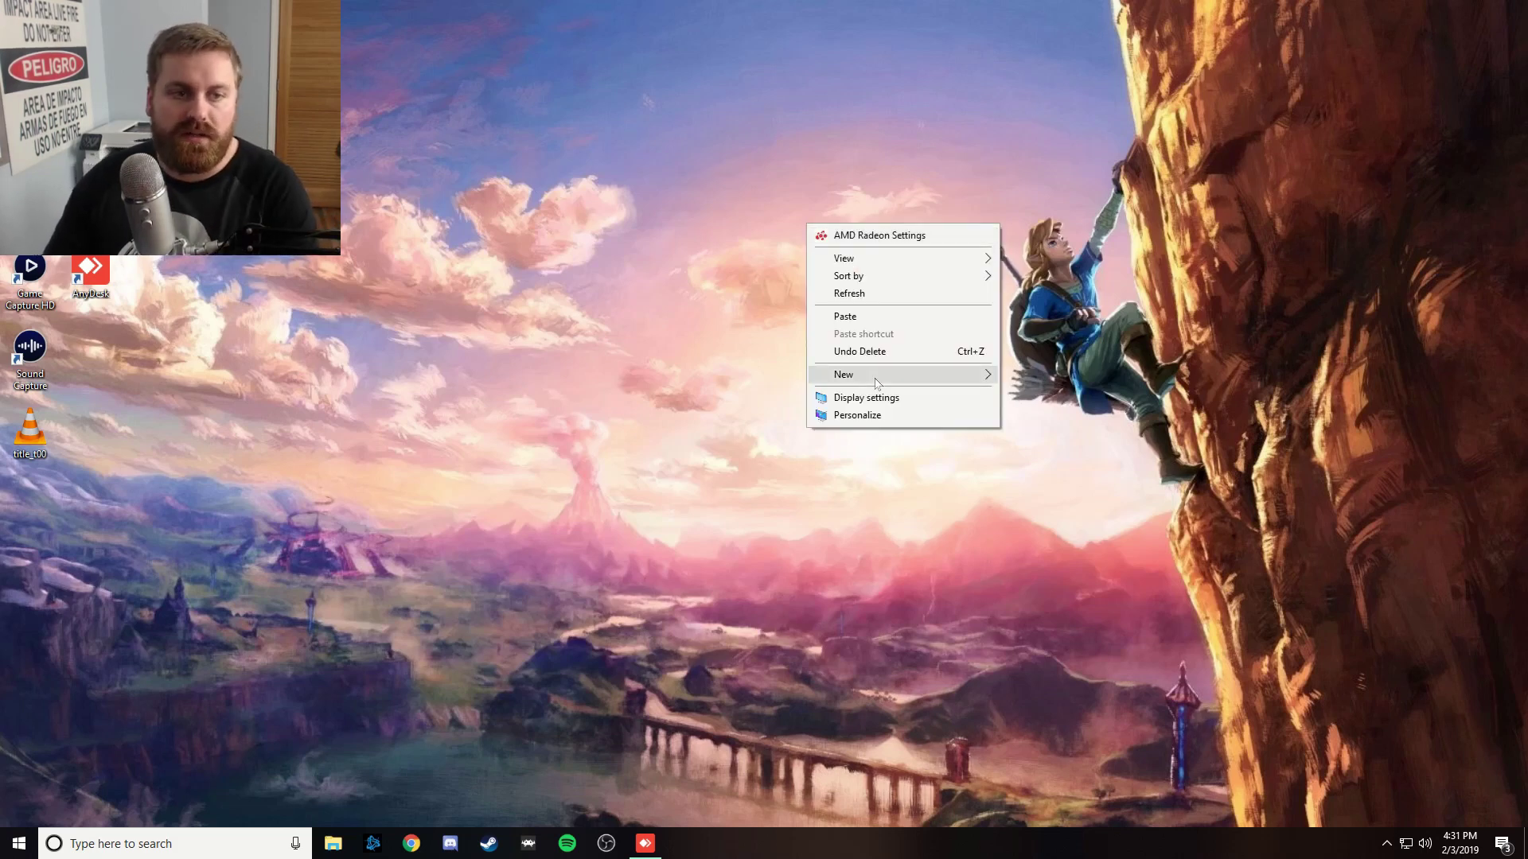
mouse_move(931, 380)
left_click(1035, 395)
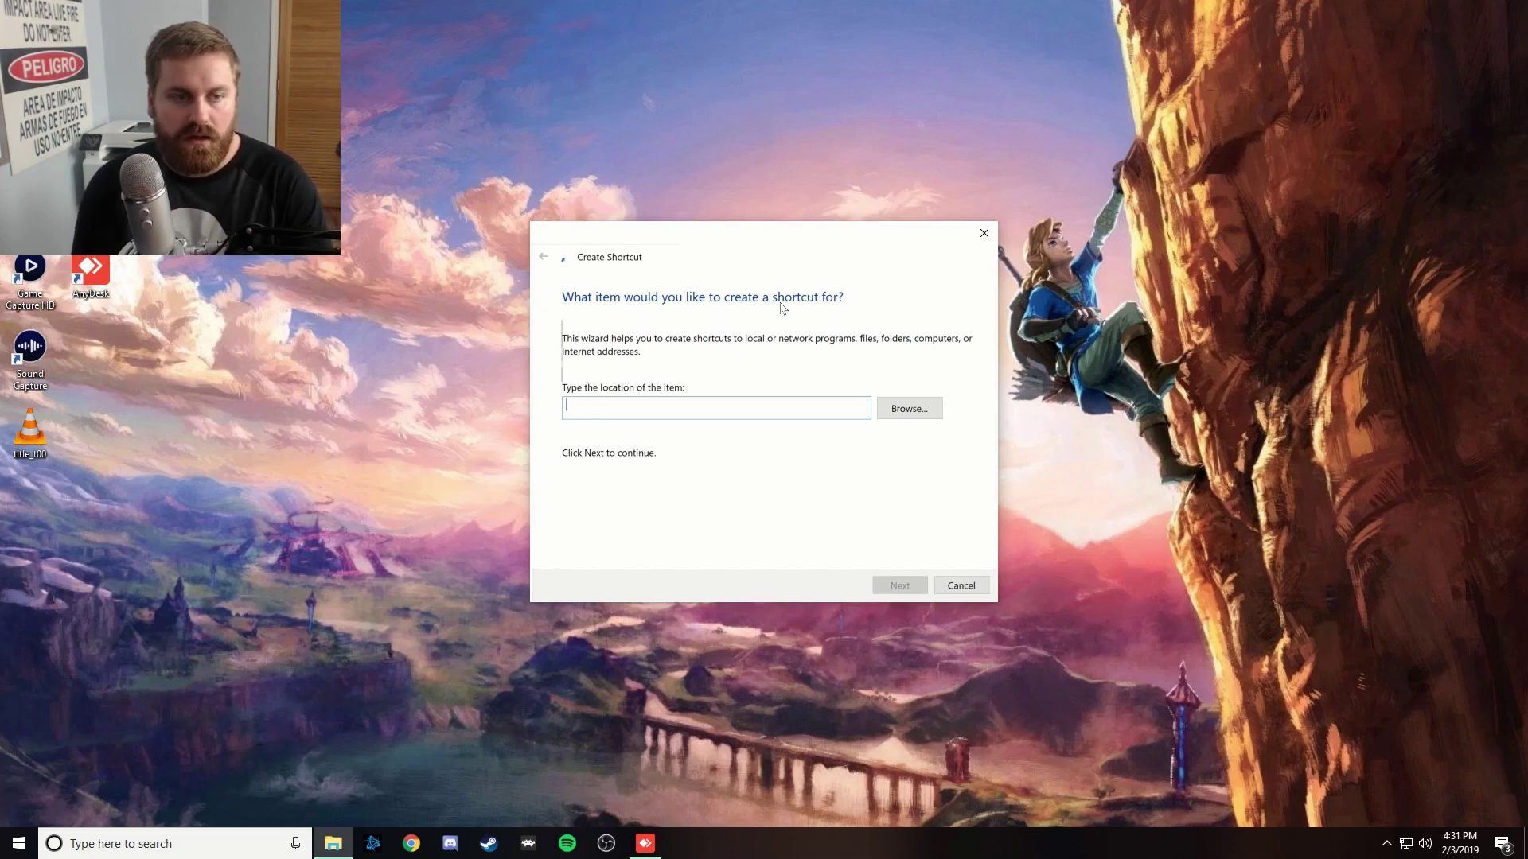
type("\\DAMONS-")
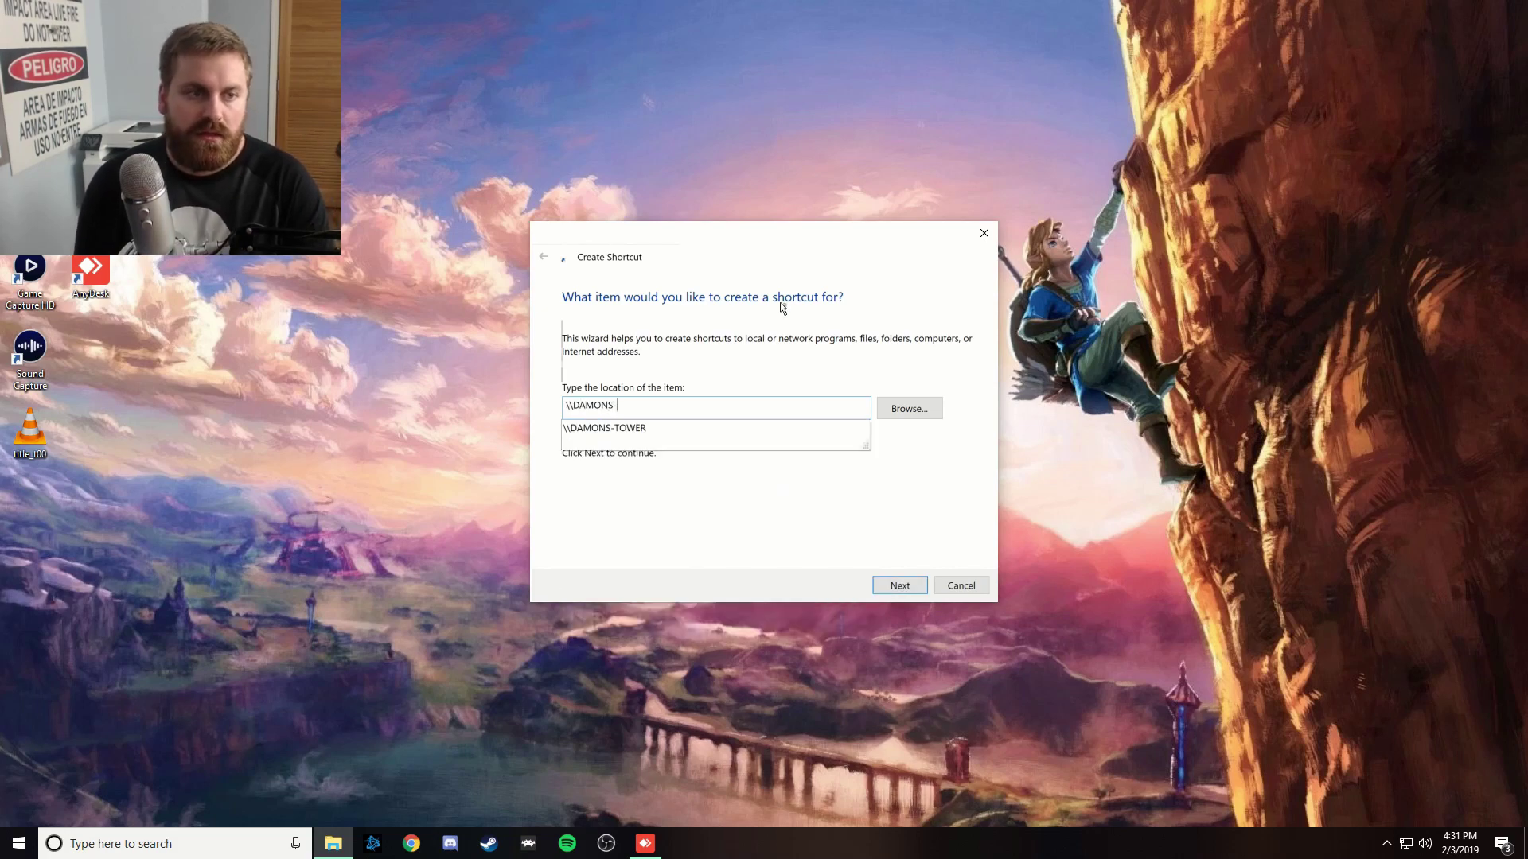
type("TOWER")
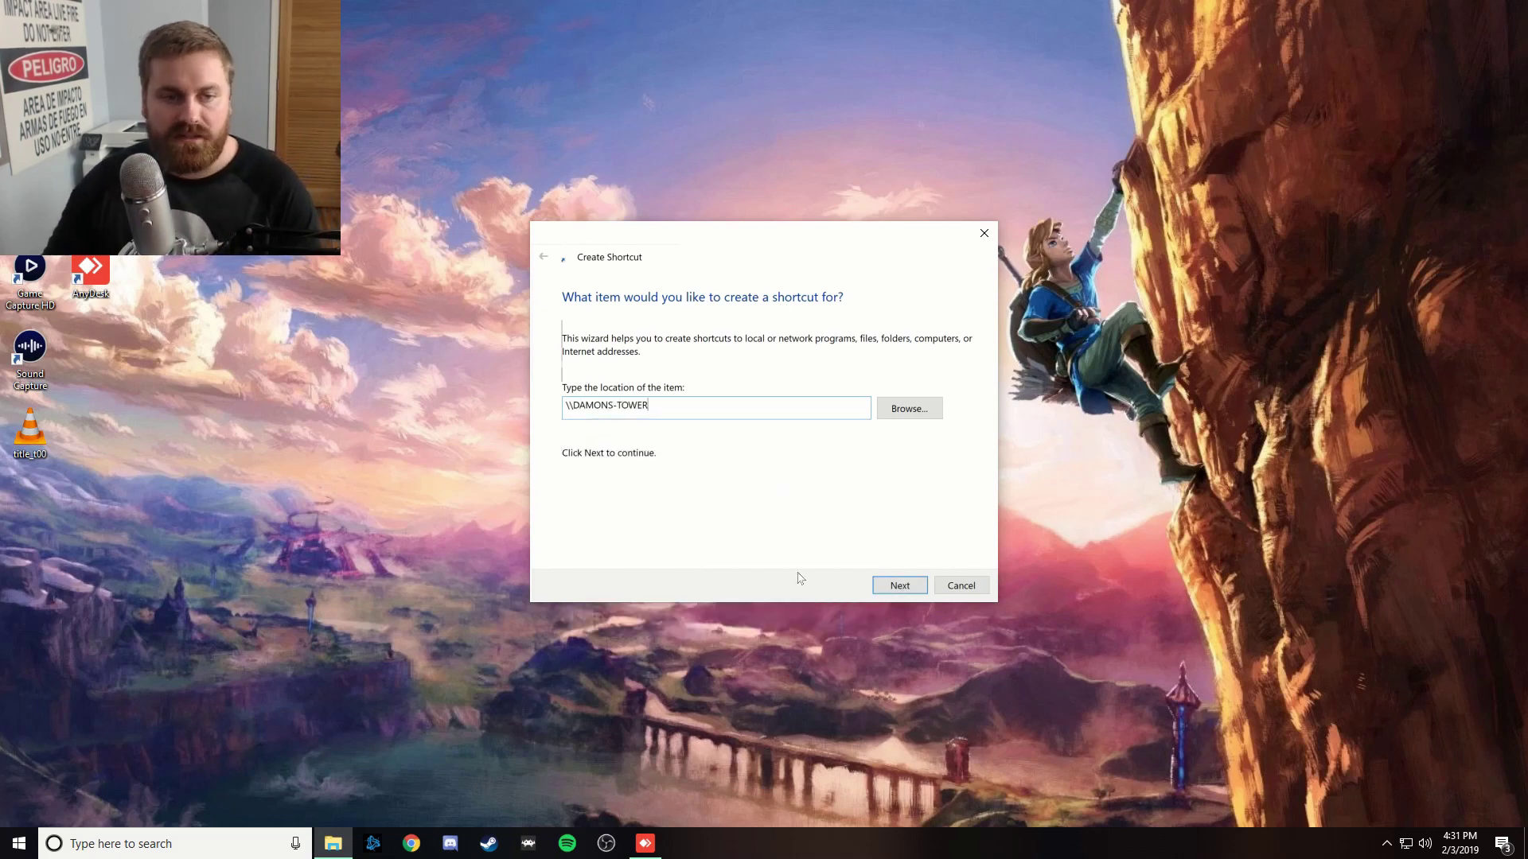
left_click(899, 586)
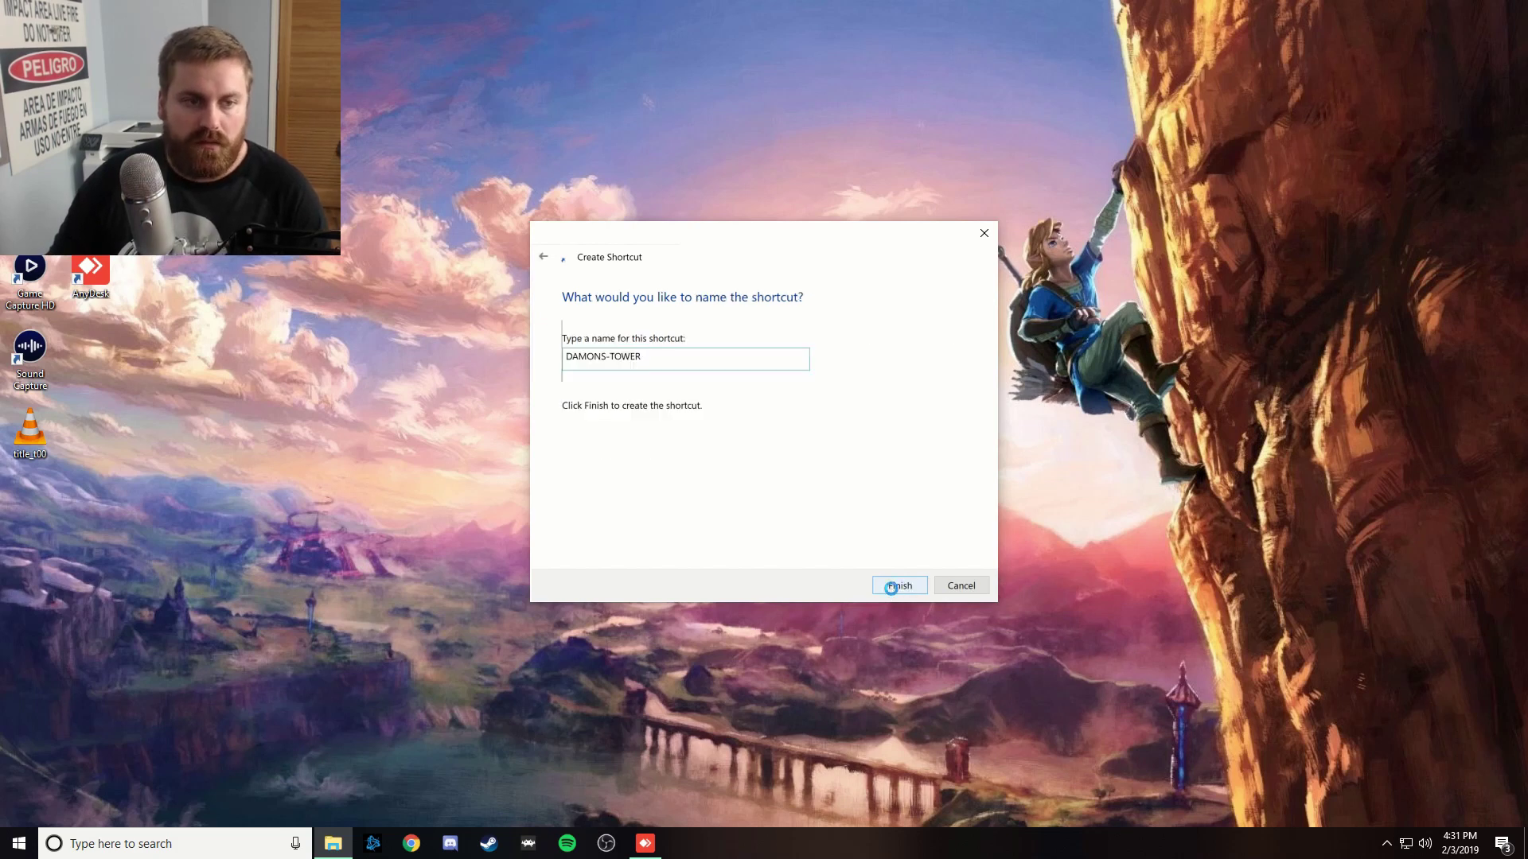
left_click(893, 585)
left_click_drag(824, 270, 1485, 29)
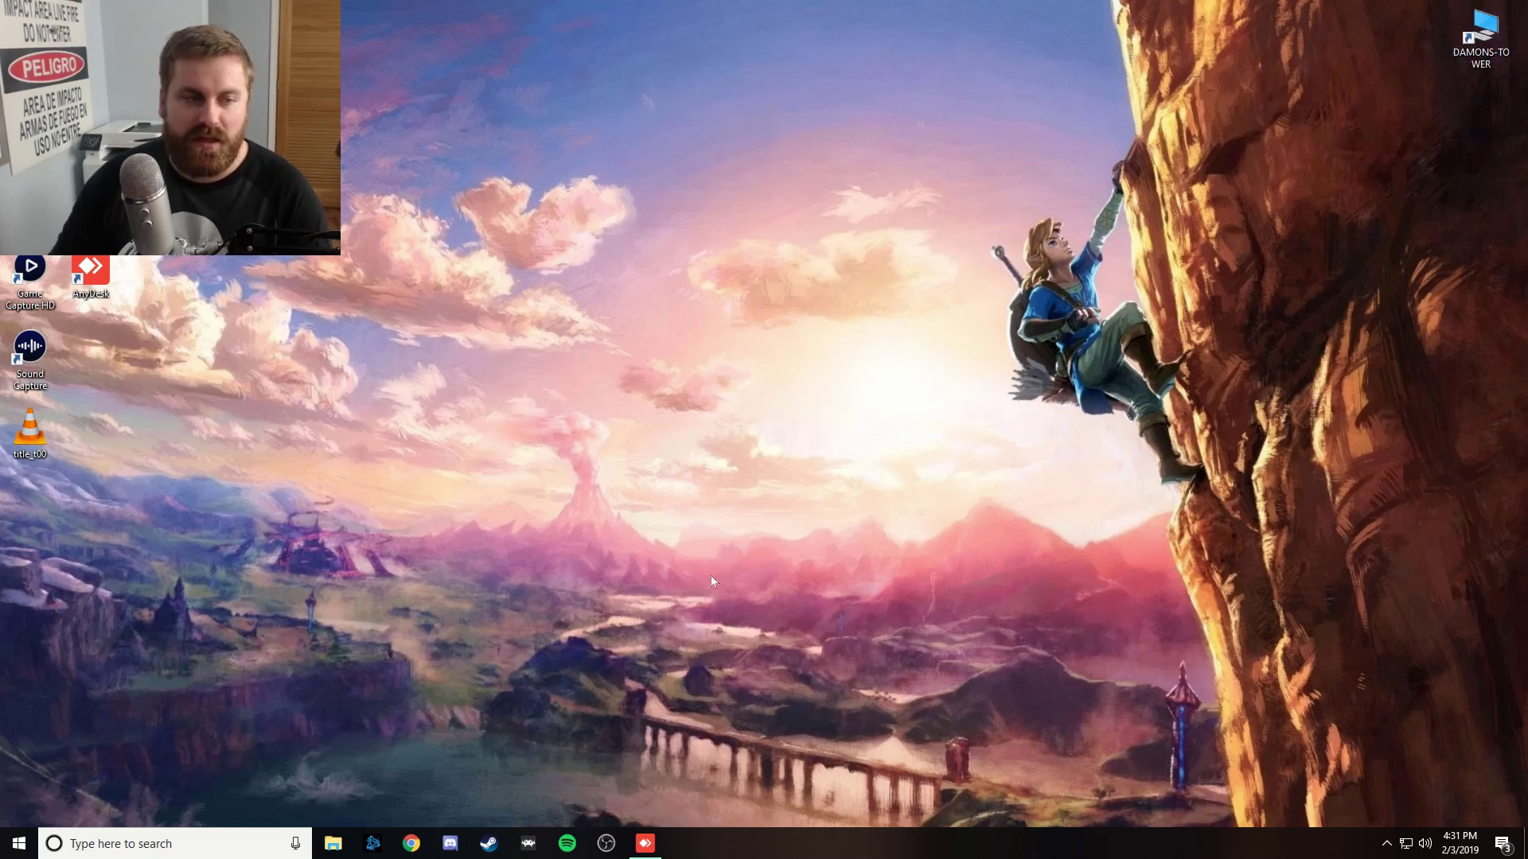
Open the DAMONS-TOWER shortcut and browse into the Users share and the user's profile folder
double_click(1483, 36)
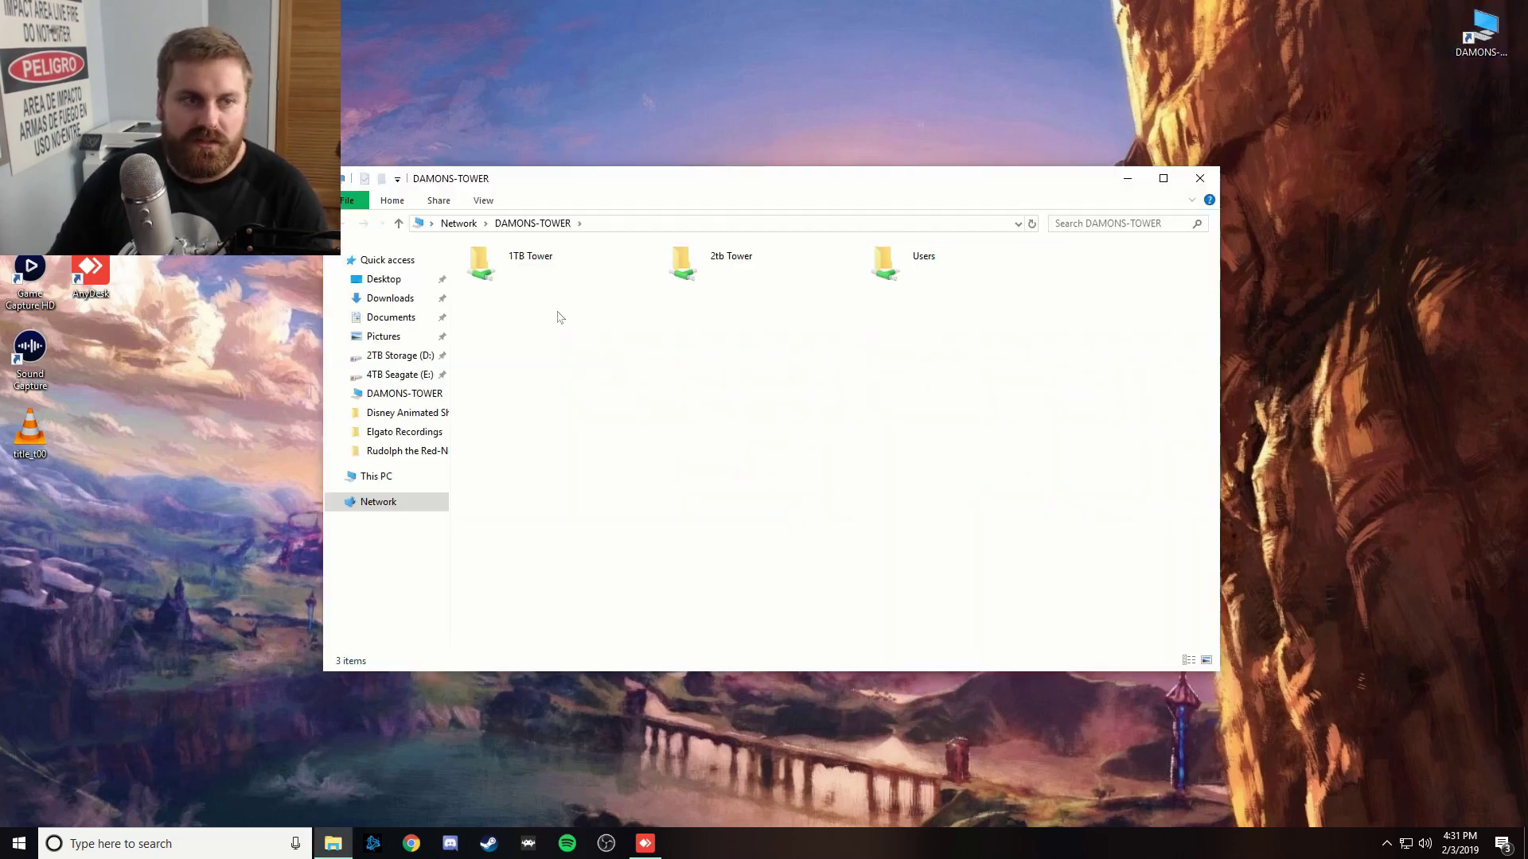
left_click(525, 283)
left_click(886, 269)
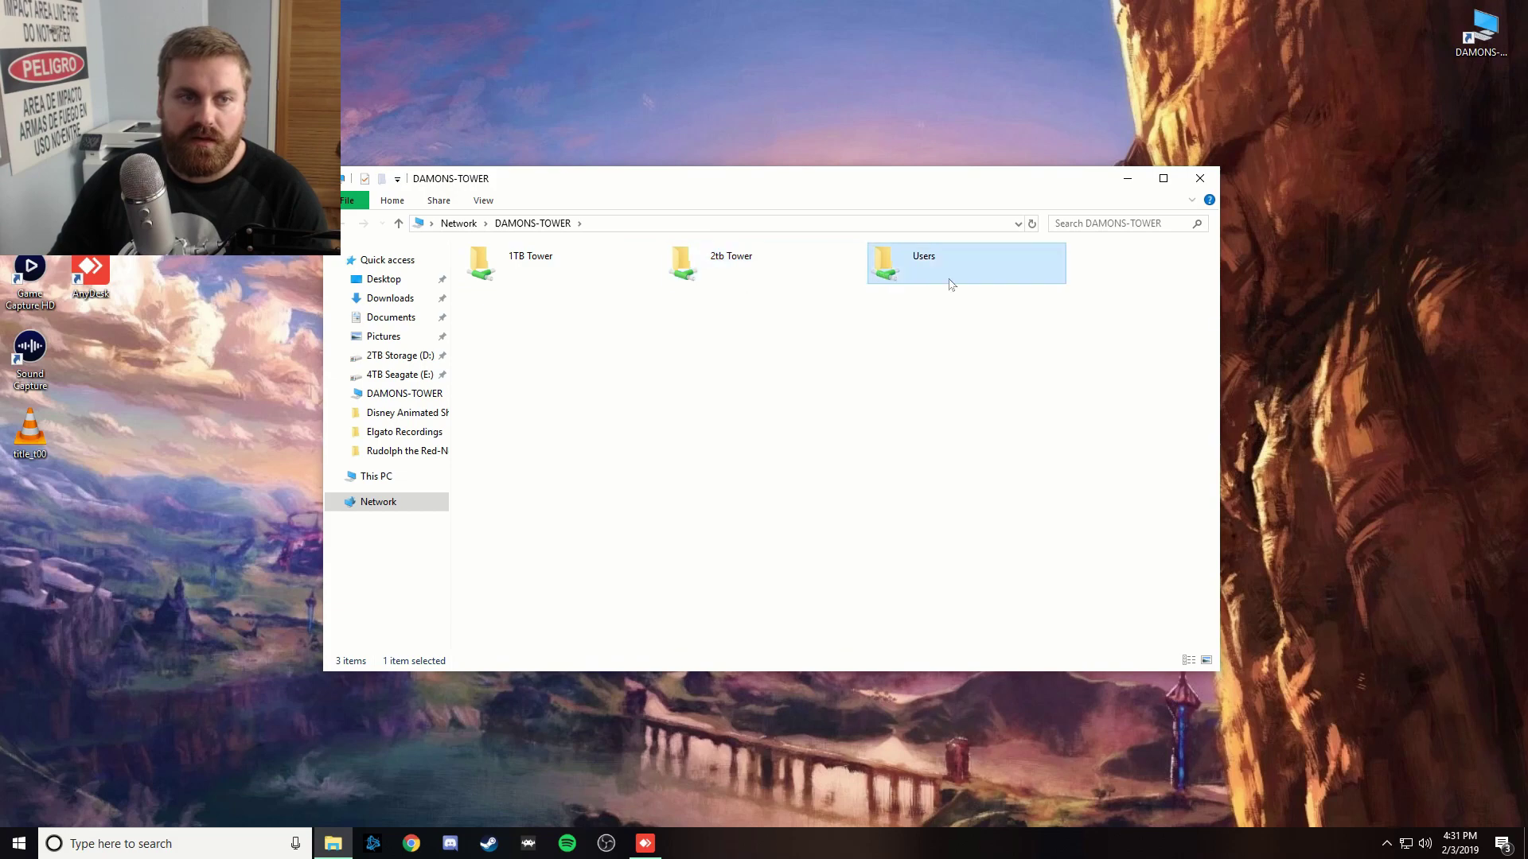
double_click(954, 284)
double_click(546, 289)
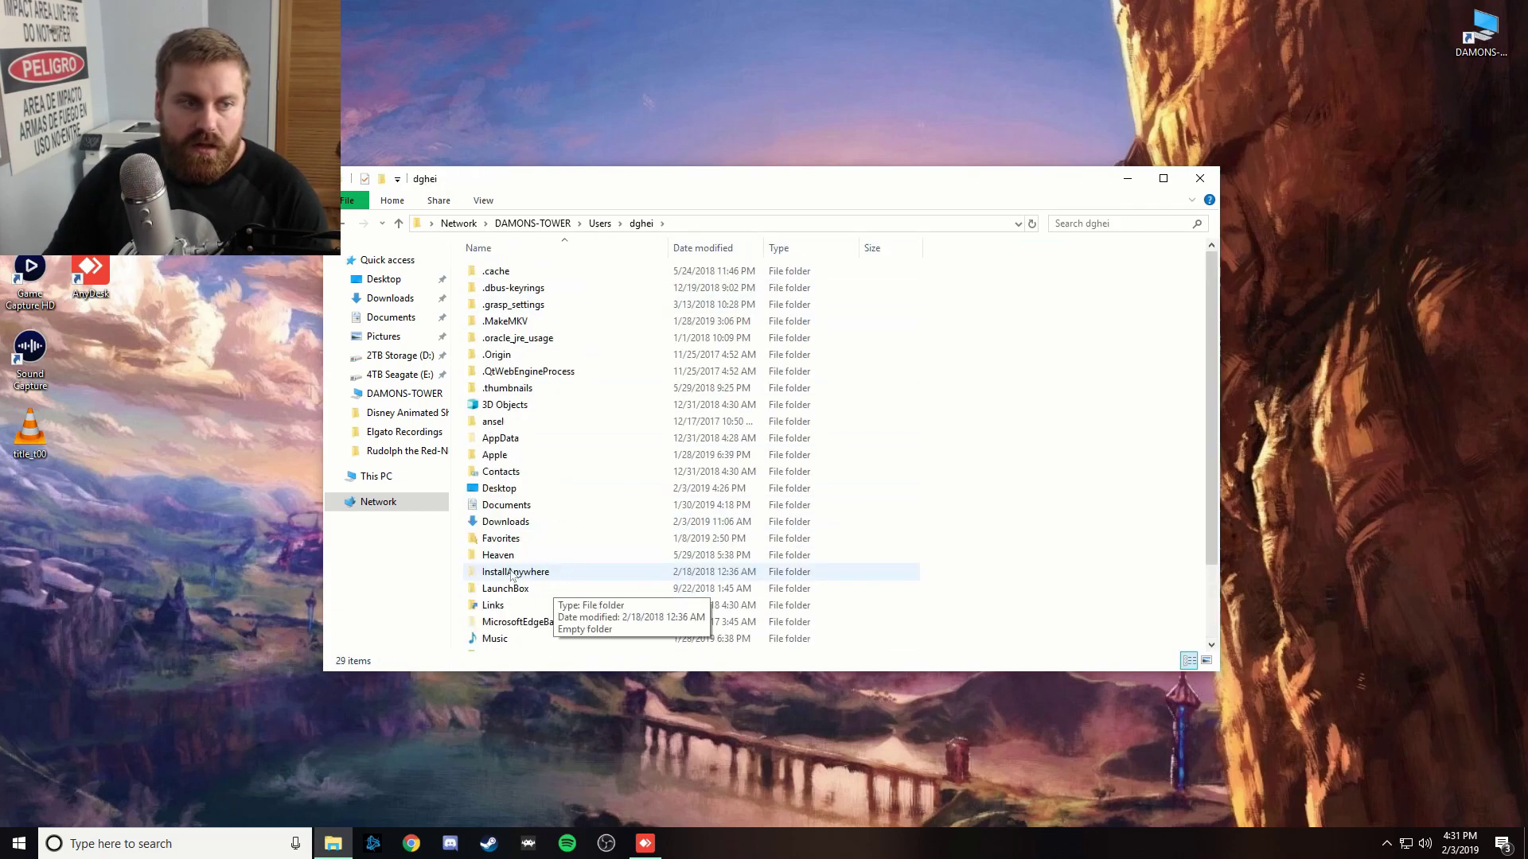
key("alt+Left")
Check the 2tb Tower share and the shared drives on DAMONS-TOWER, then close the window
key("alt+Left")
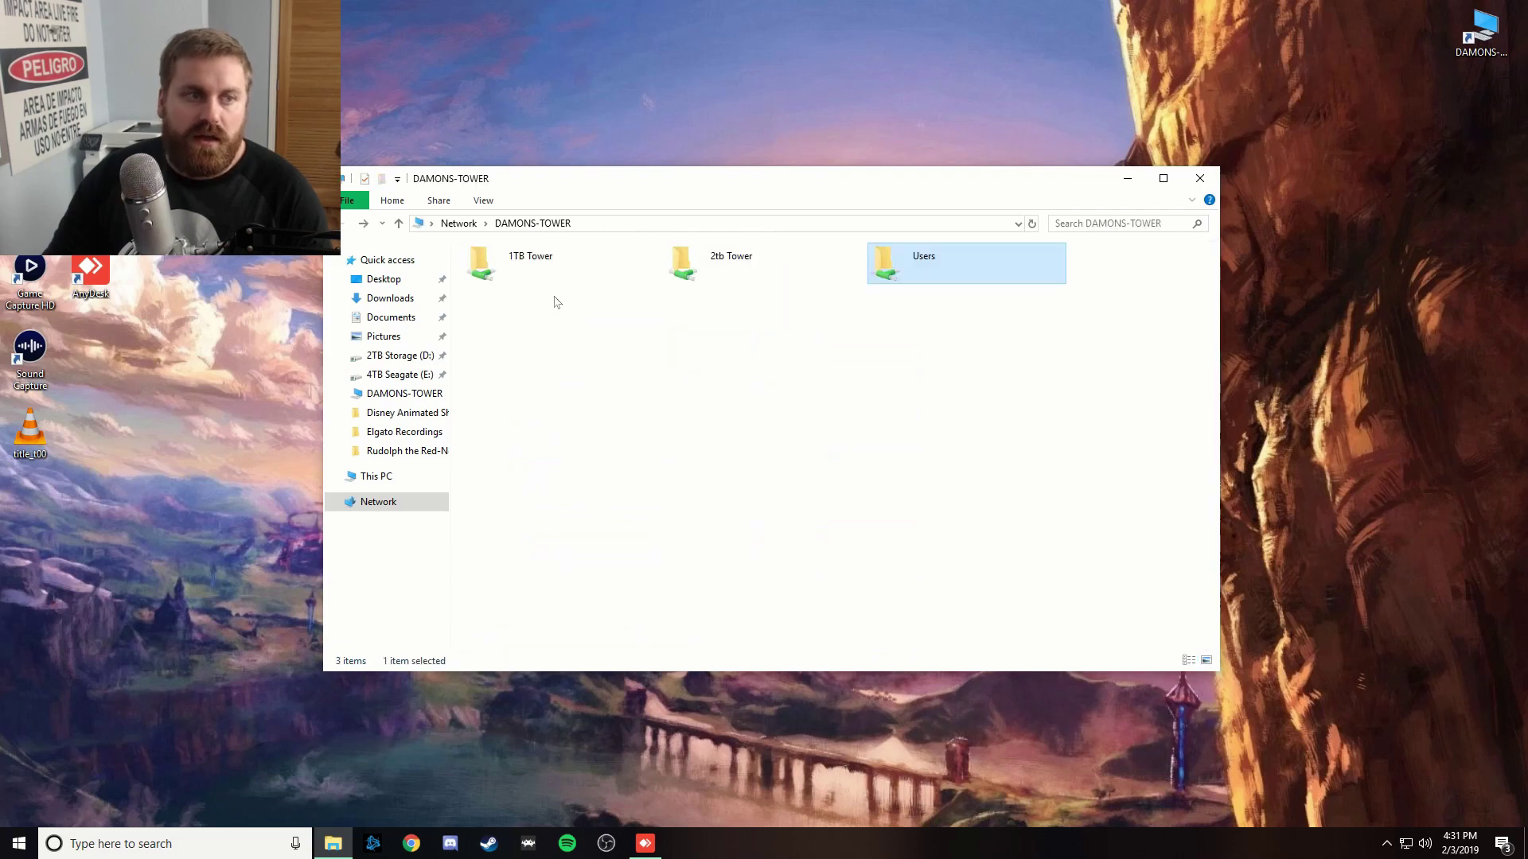
double_click(771, 270)
key("alt+Left")
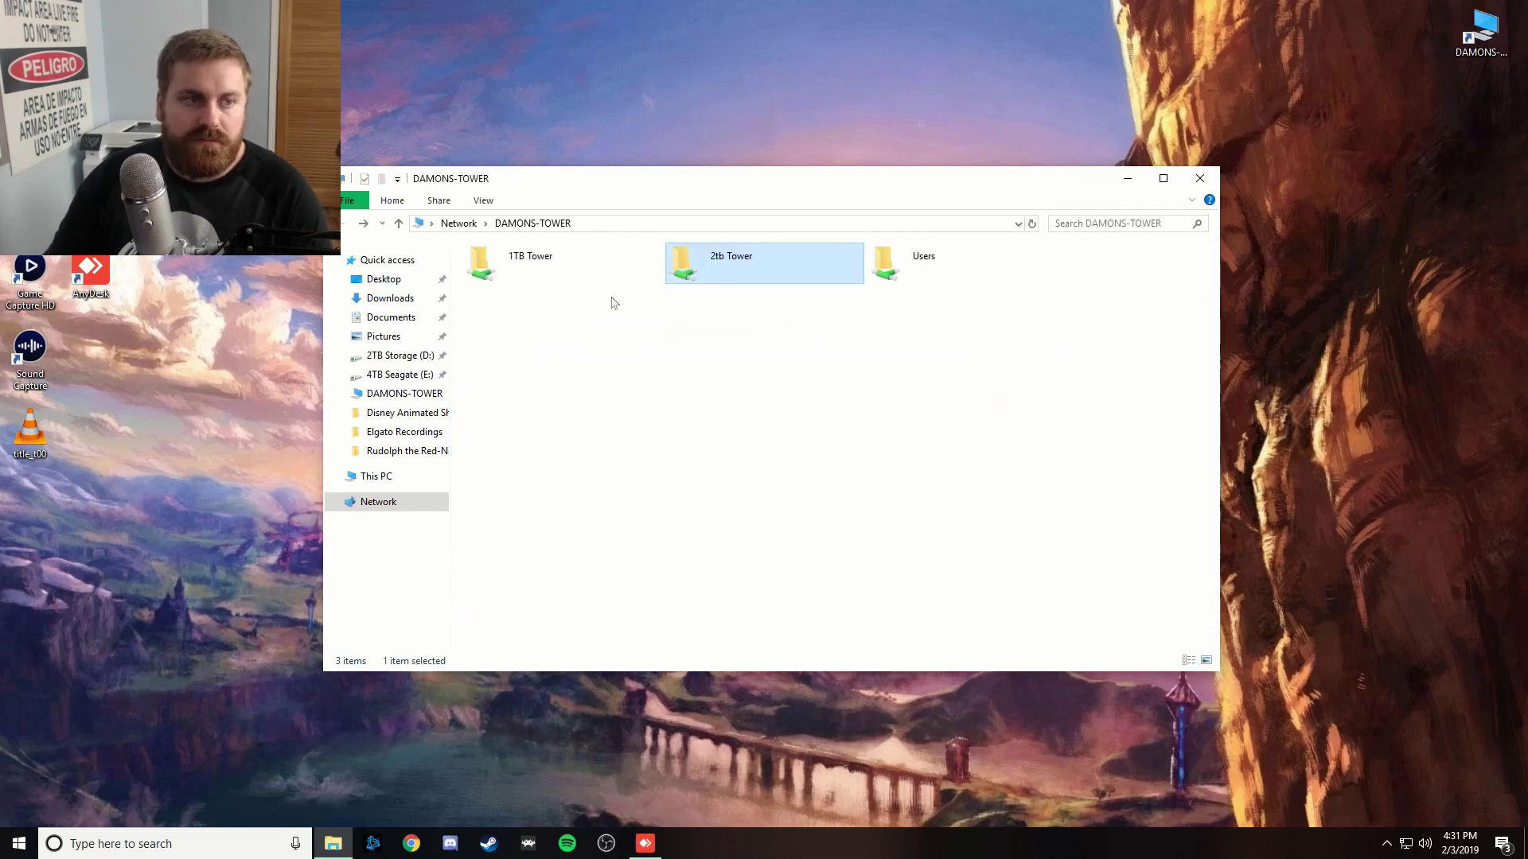
double_click(653, 274)
key("alt+Left")
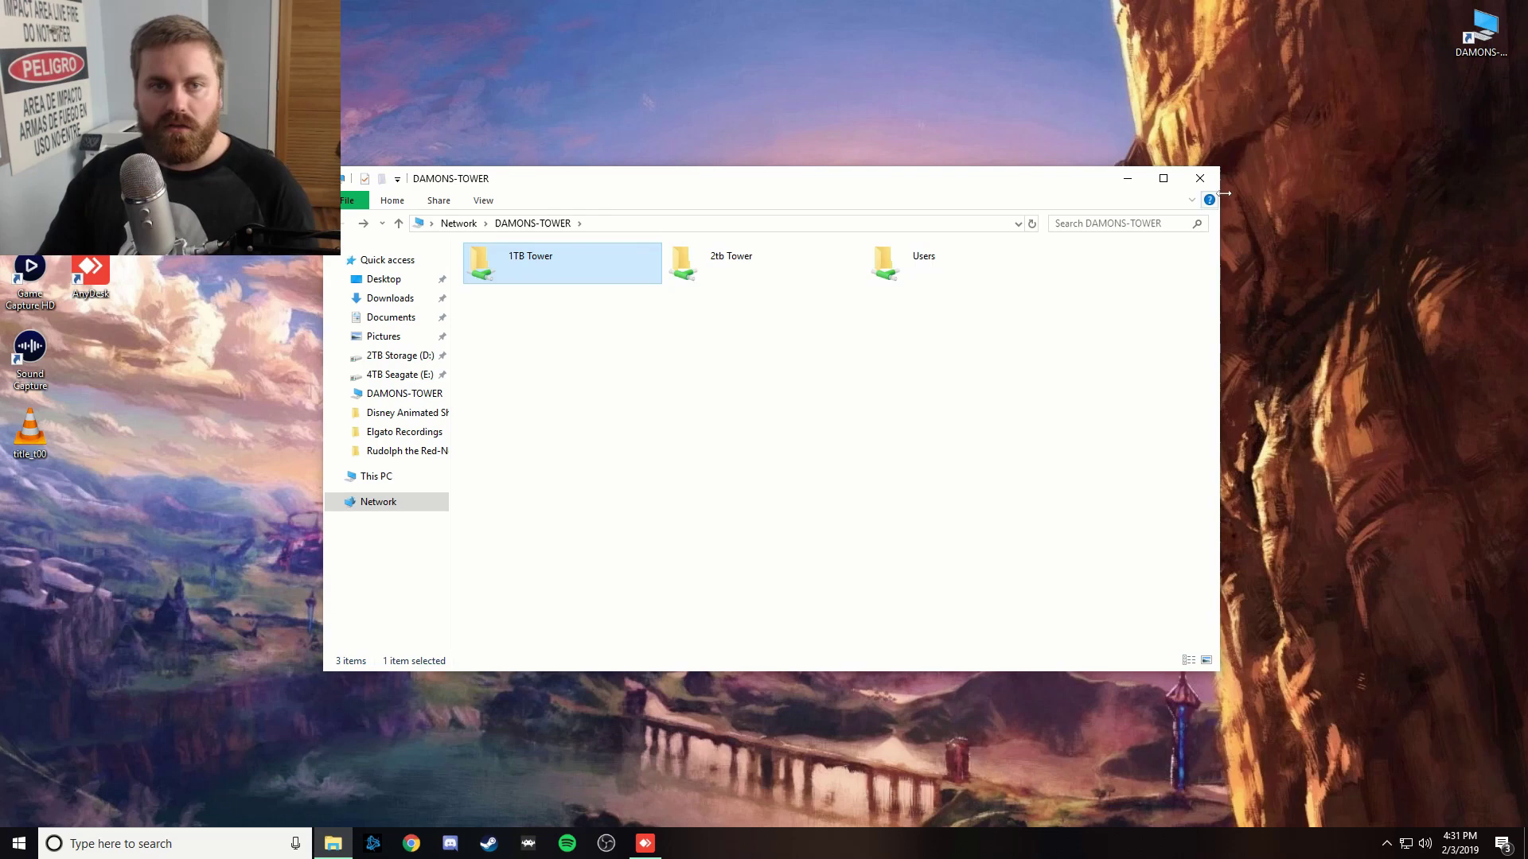
left_click(1202, 180)
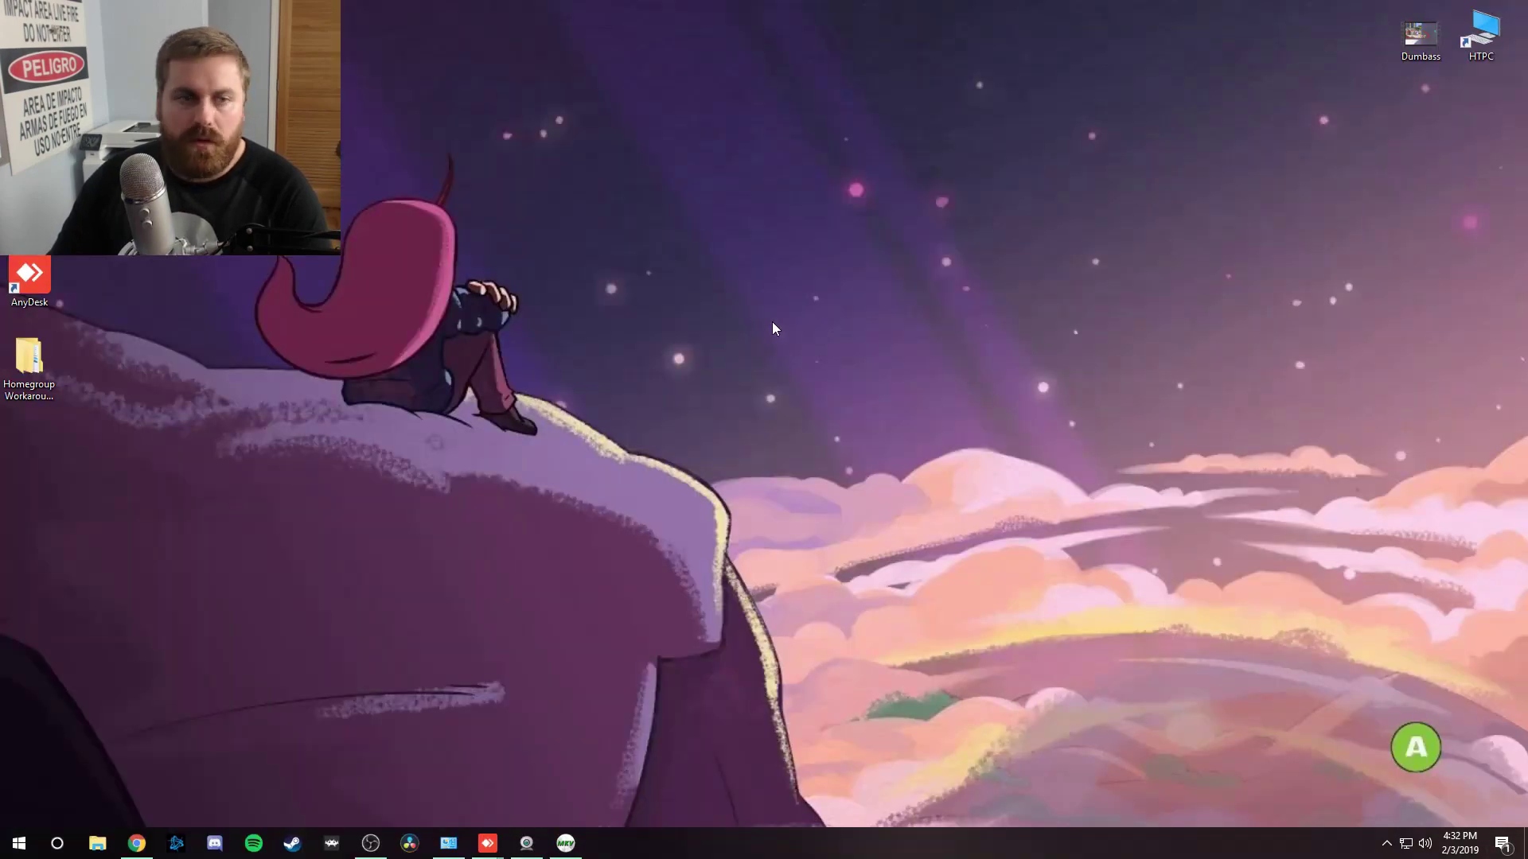
Glance at File Explorer and the HTPC's network shares, then reopen File Explorer
left_click(97, 843)
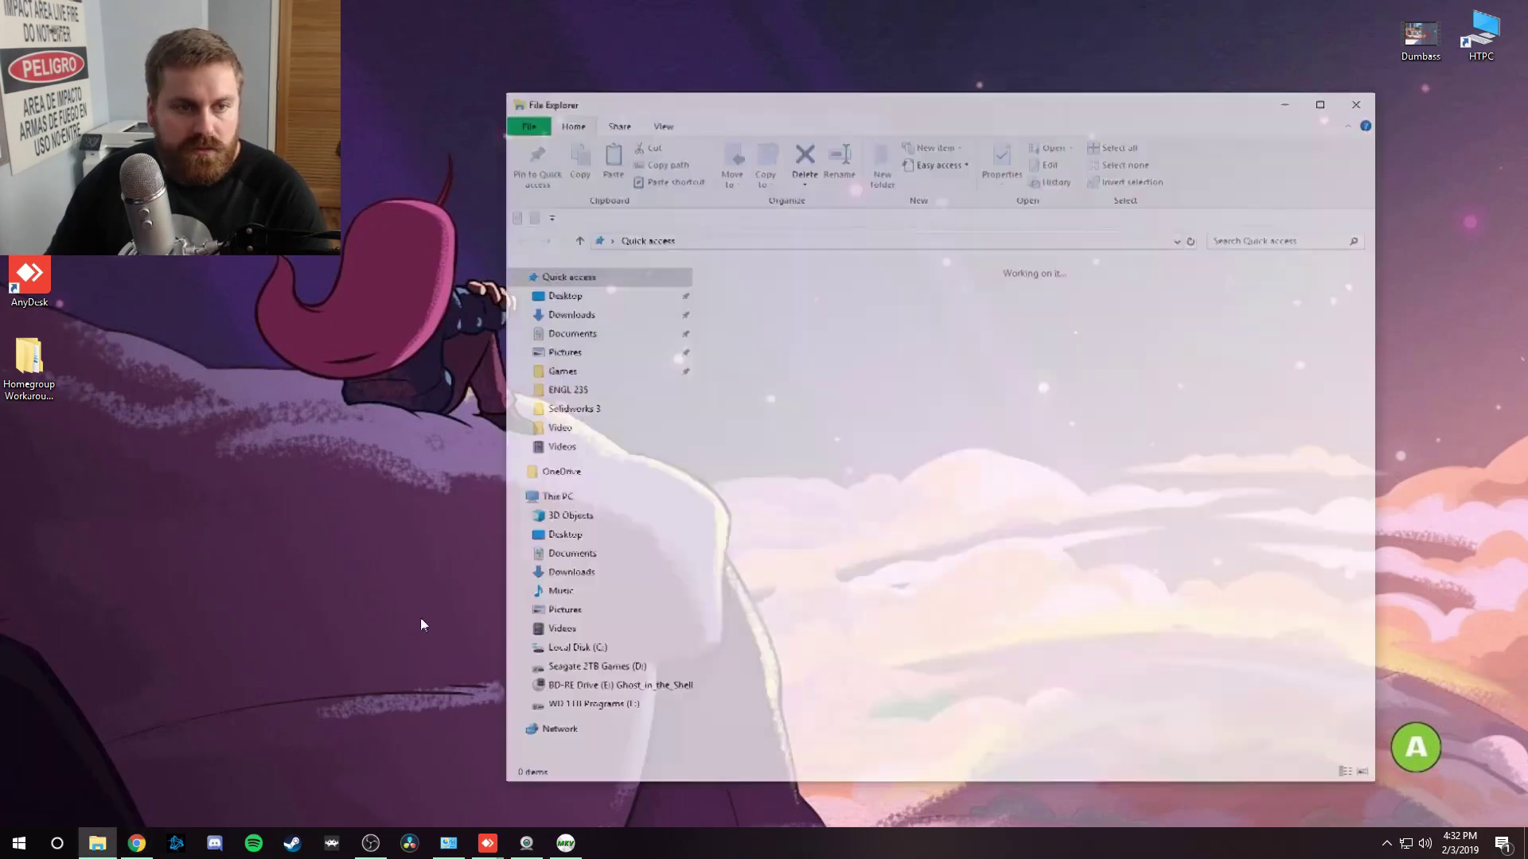
left_click(1363, 100)
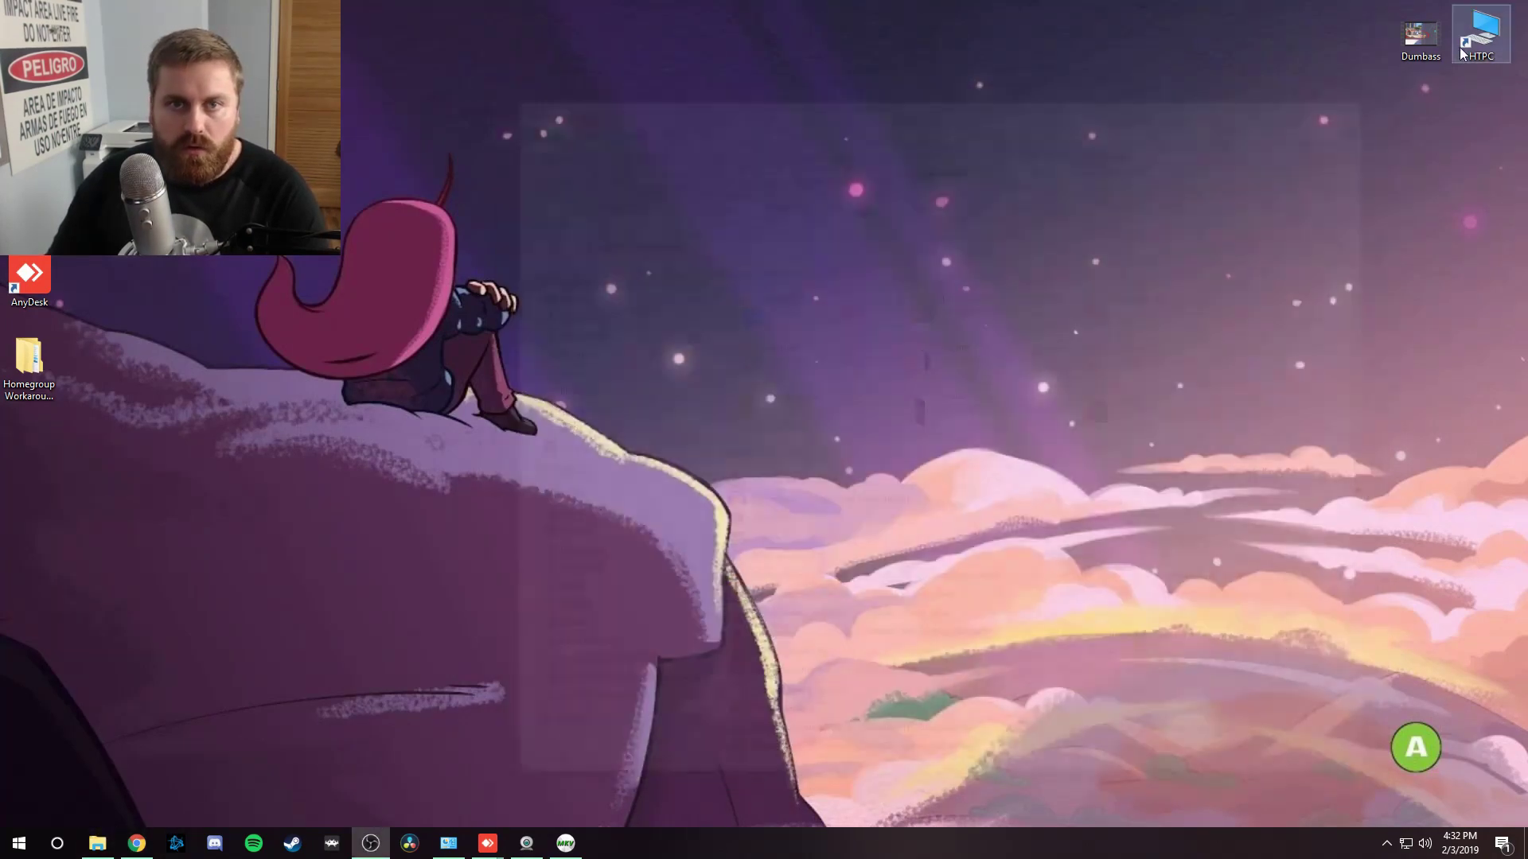
double_click(1469, 43)
left_click(1368, 100)
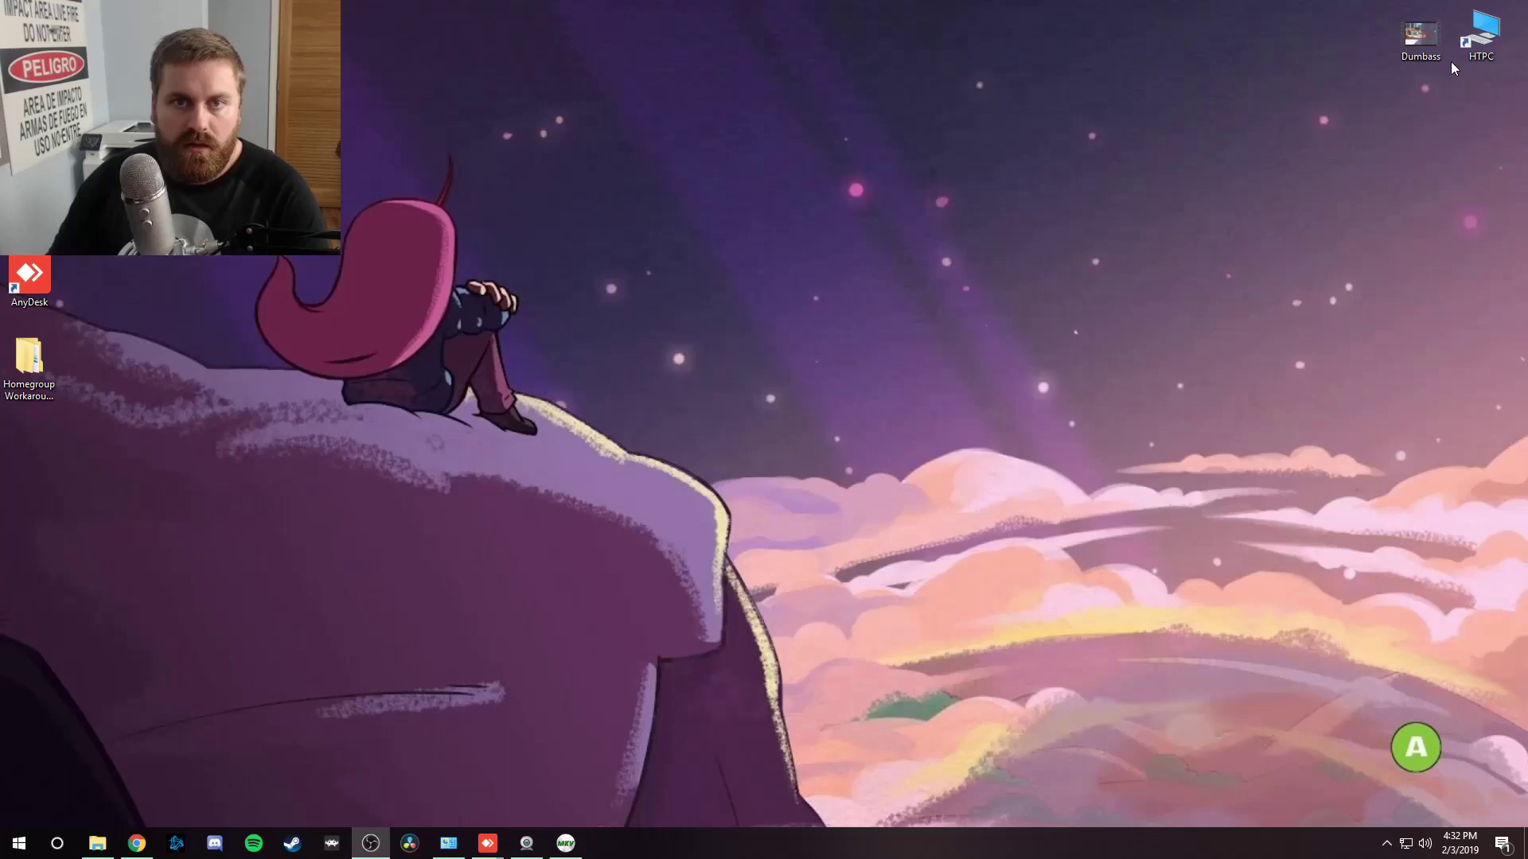
left_click(97, 843)
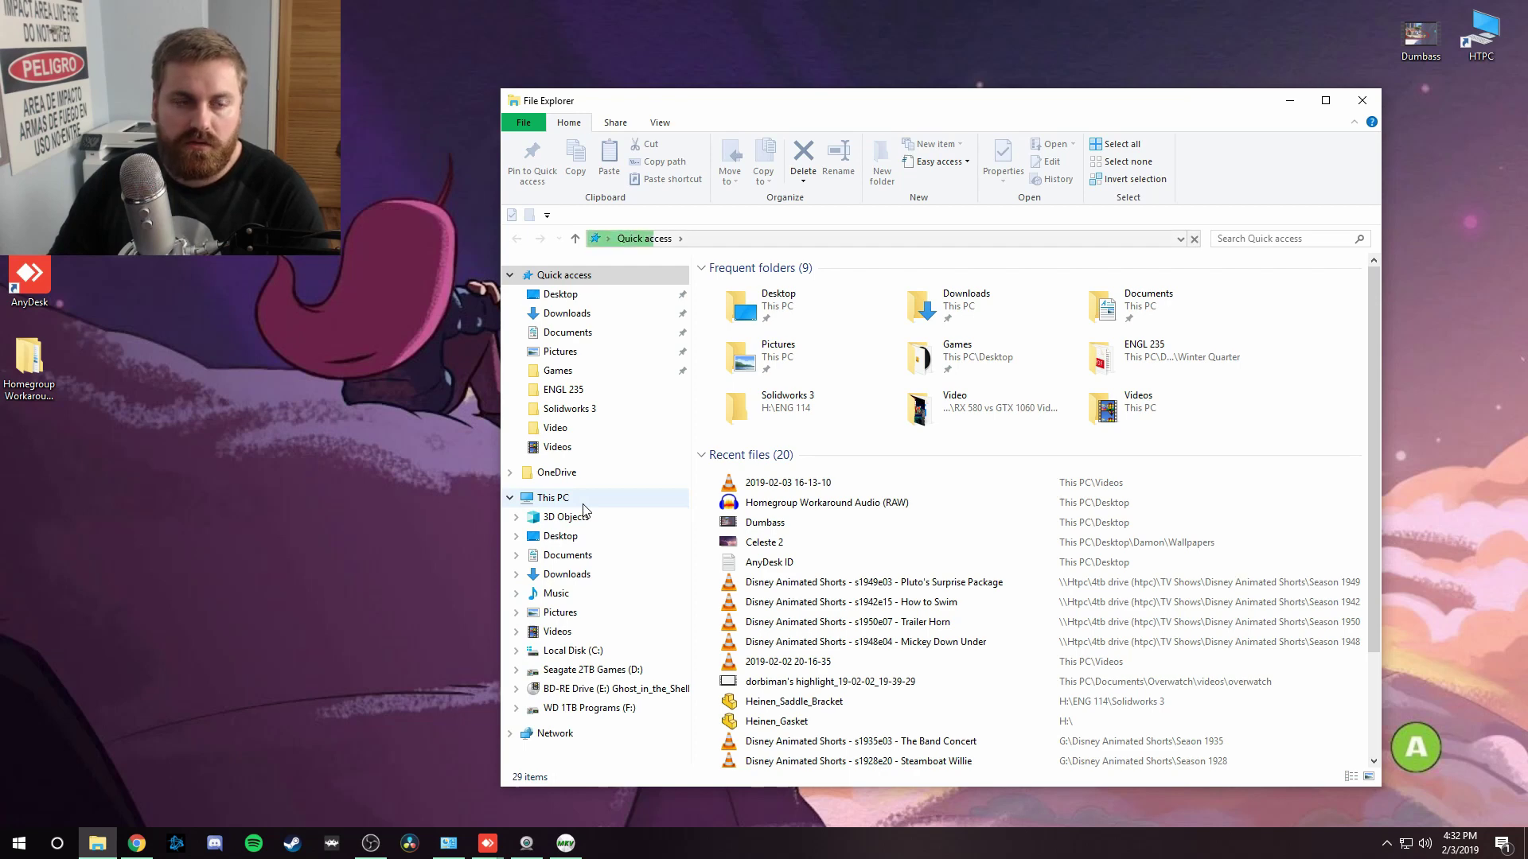
Untick Share this folder for Seagate 2TB Games (D:), confirming despite open files
left_click(585, 673)
right_click(586, 673)
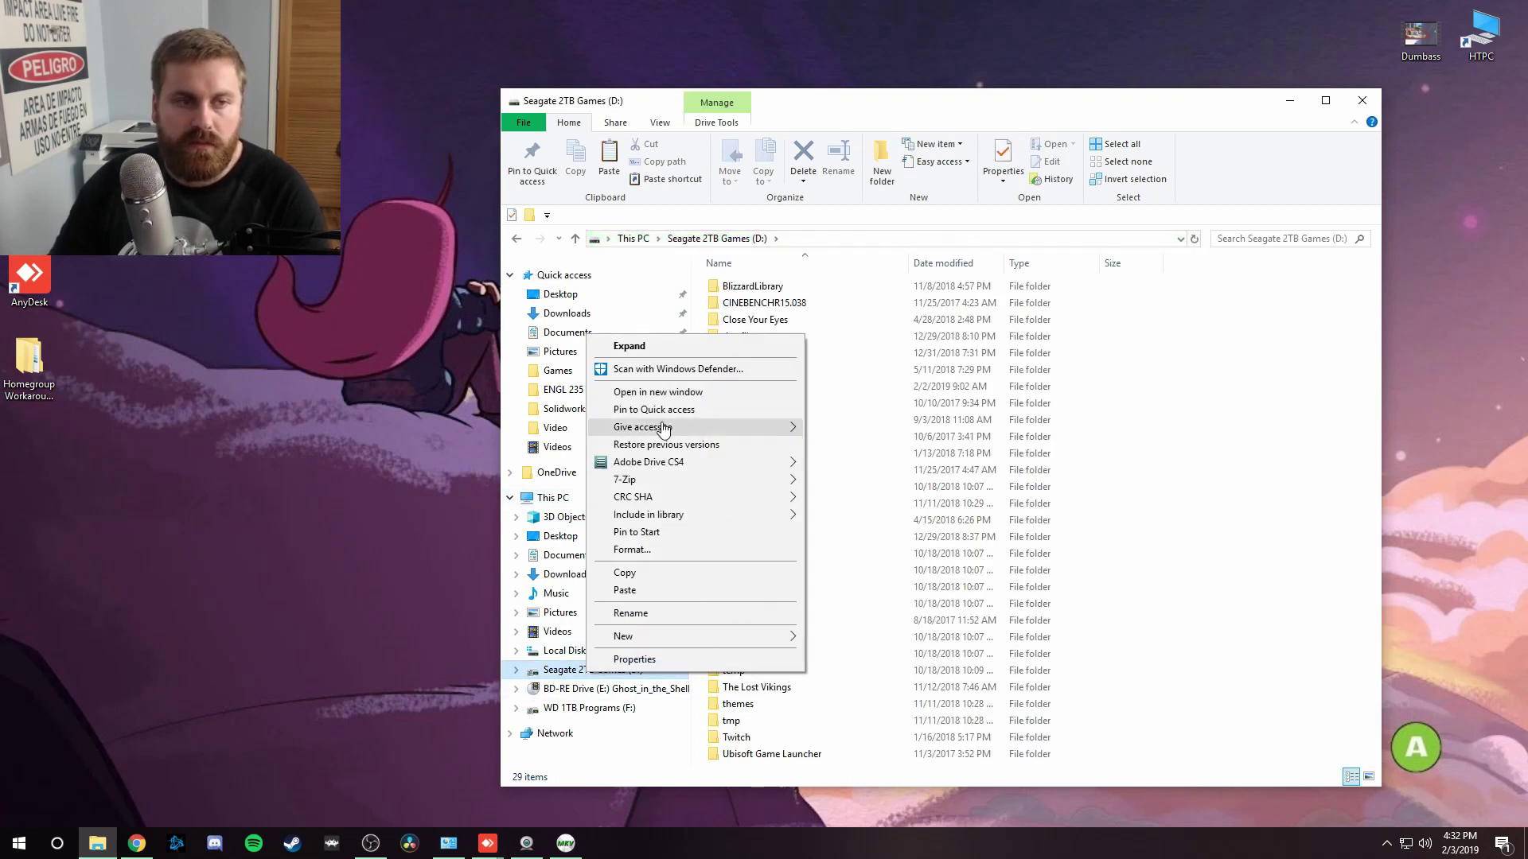
mouse_move(699, 429)
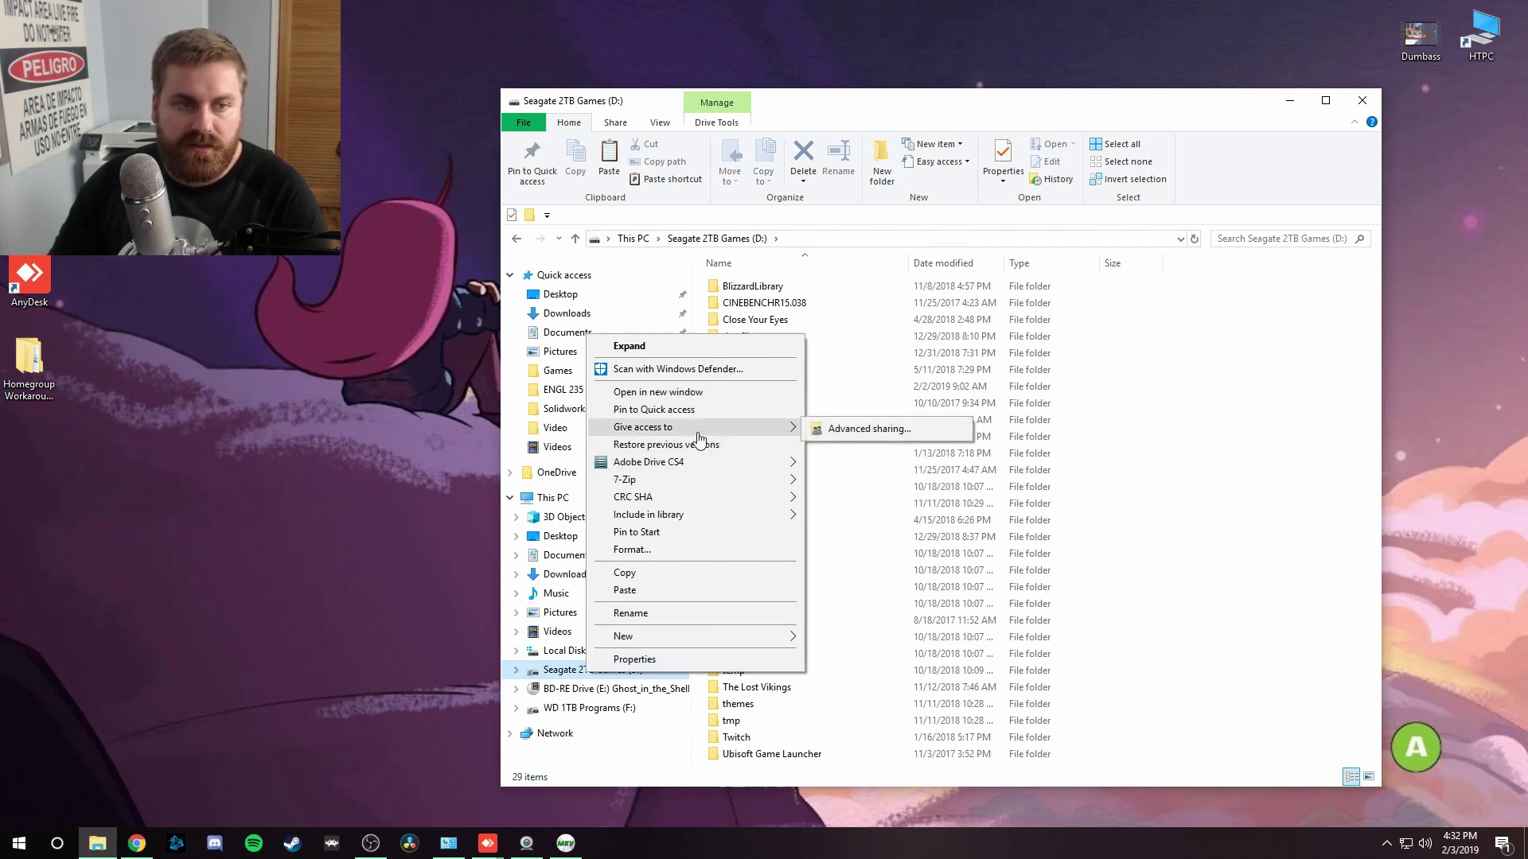
left_click(870, 430)
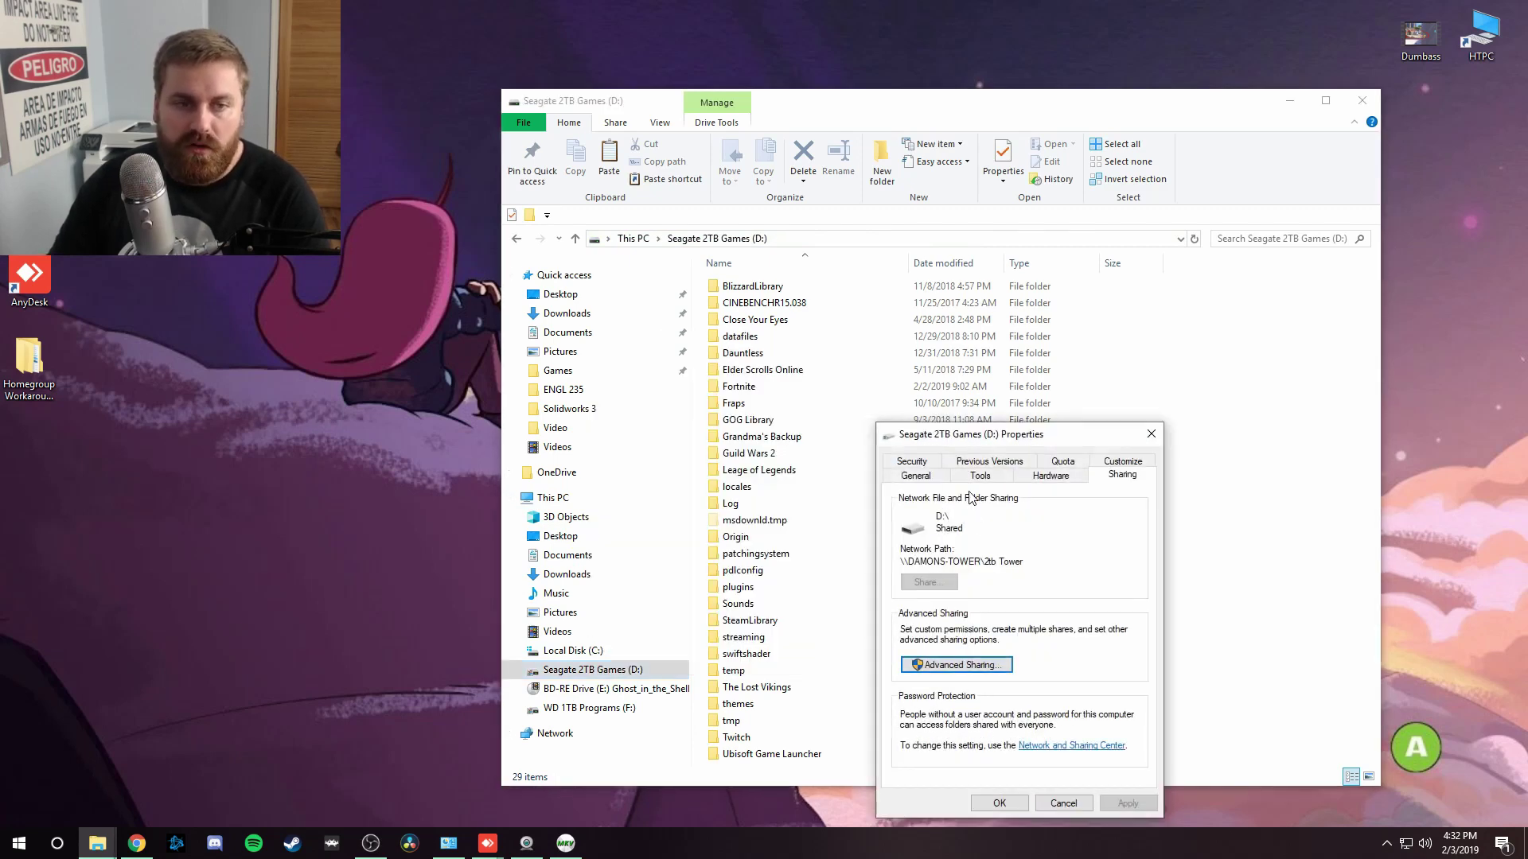
left_click(970, 665)
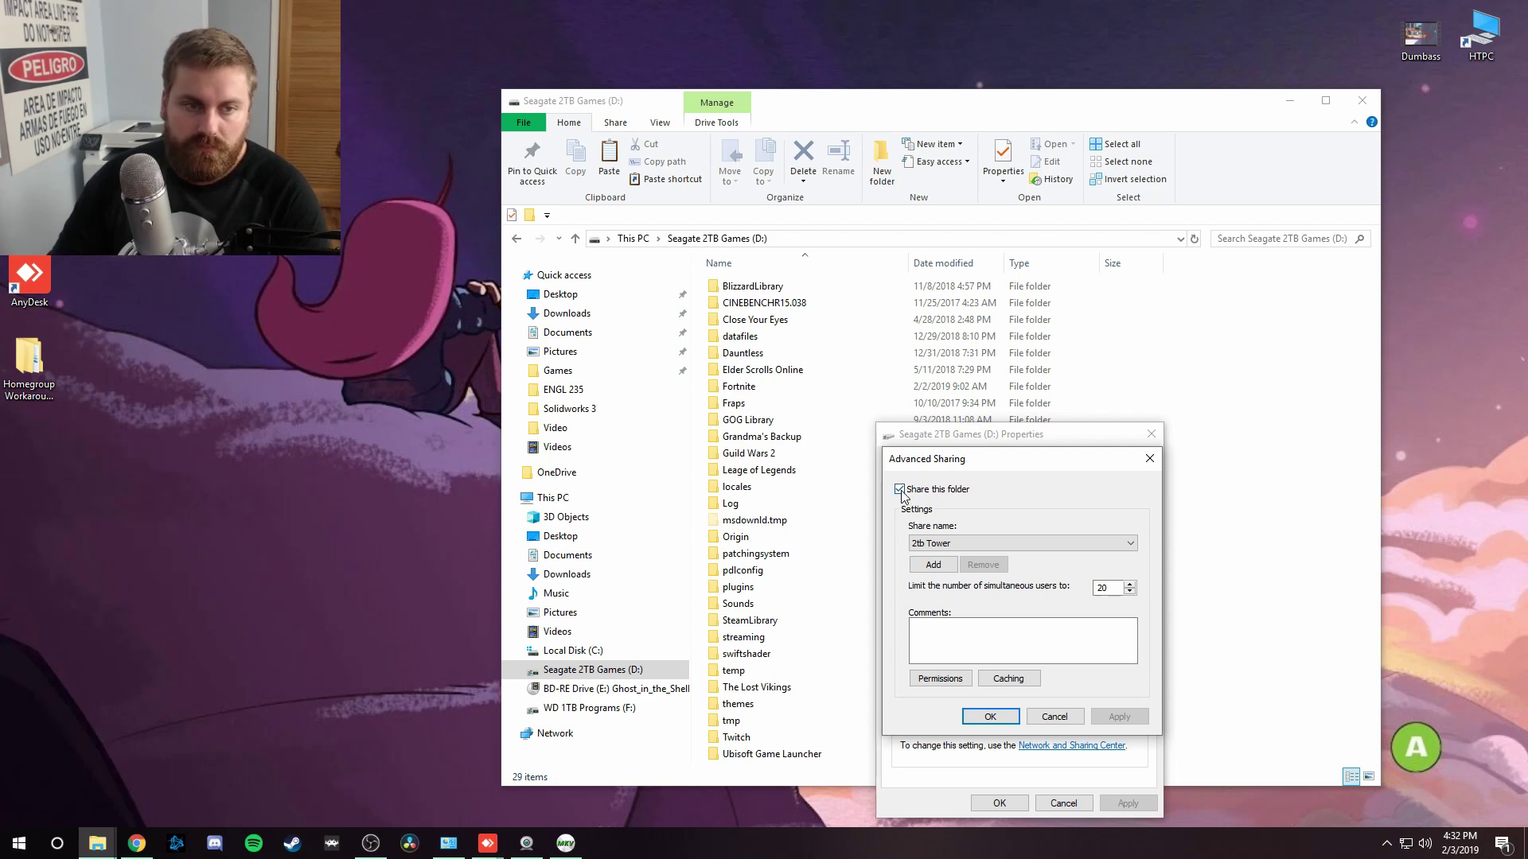
left_click(900, 489)
left_click(1120, 716)
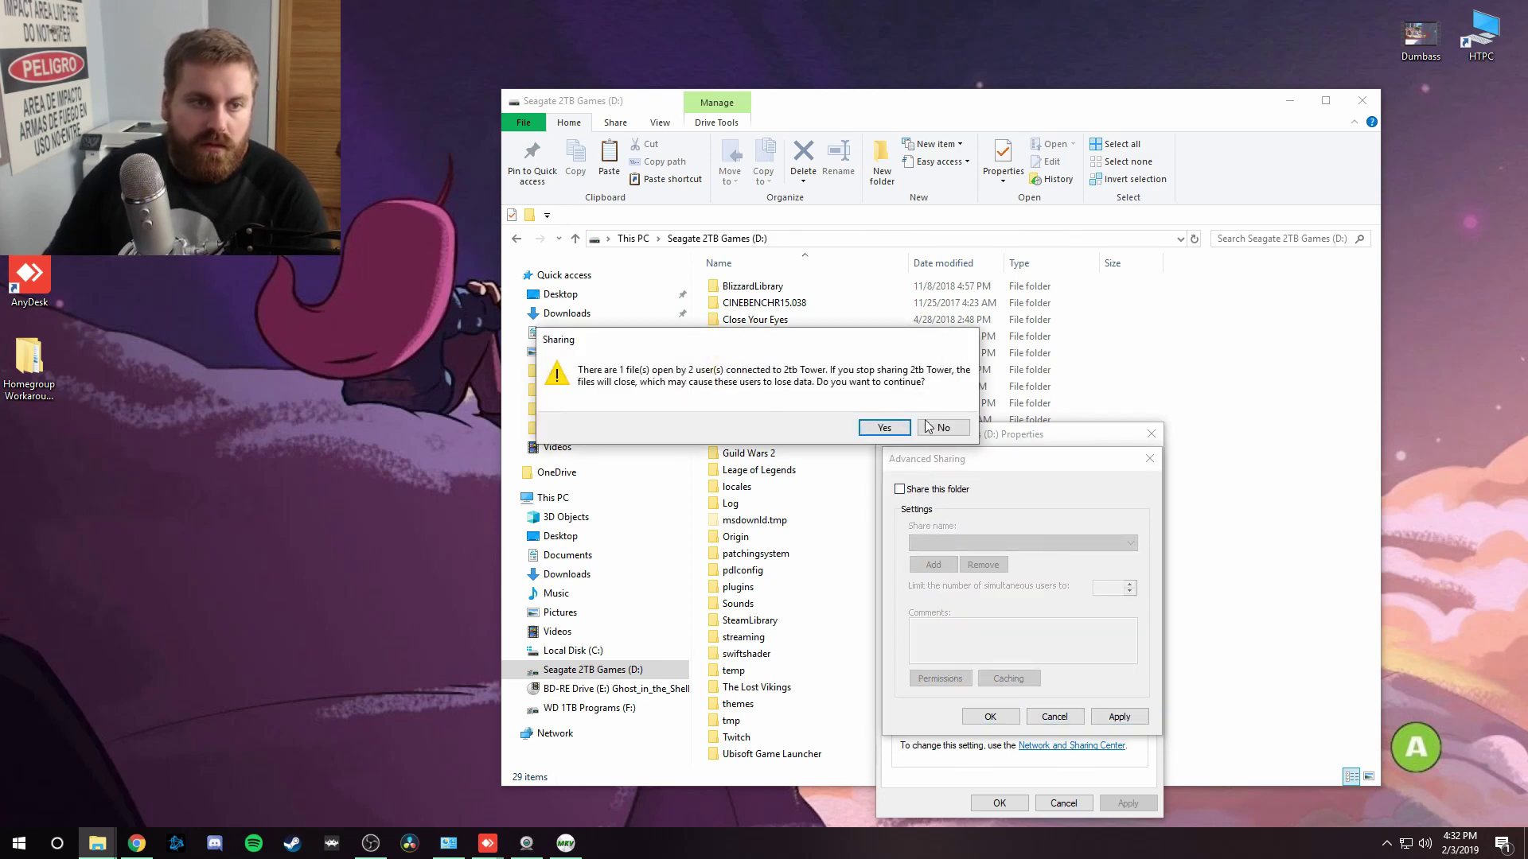
left_click(888, 429)
left_click(990, 717)
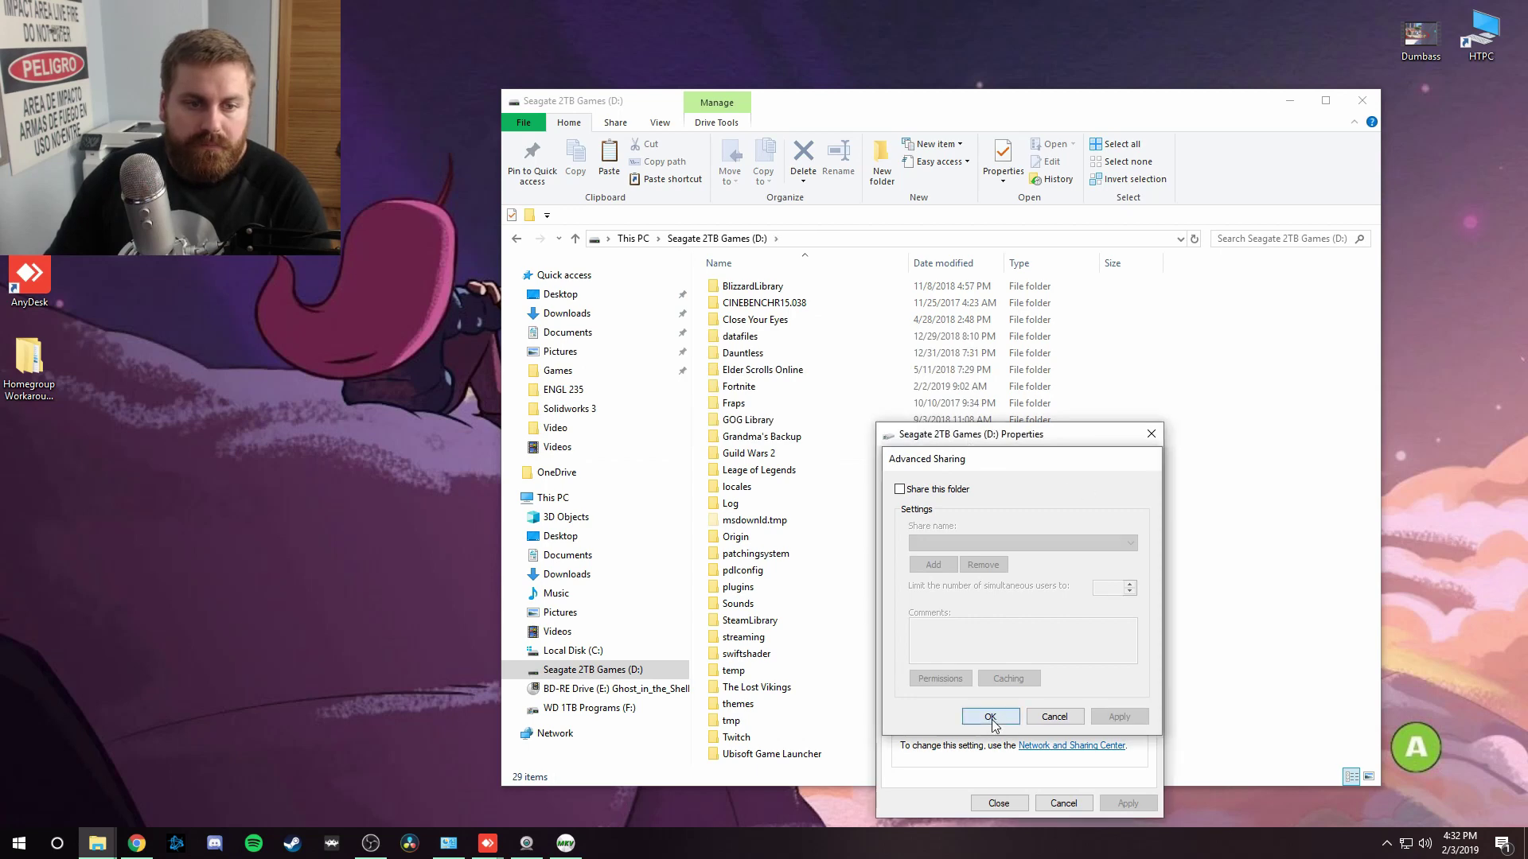
left_click(1003, 805)
Close Explorer and verify on the HTPC that DAMONS-TOWER lists only 1TB Tower and Users
left_click(1363, 102)
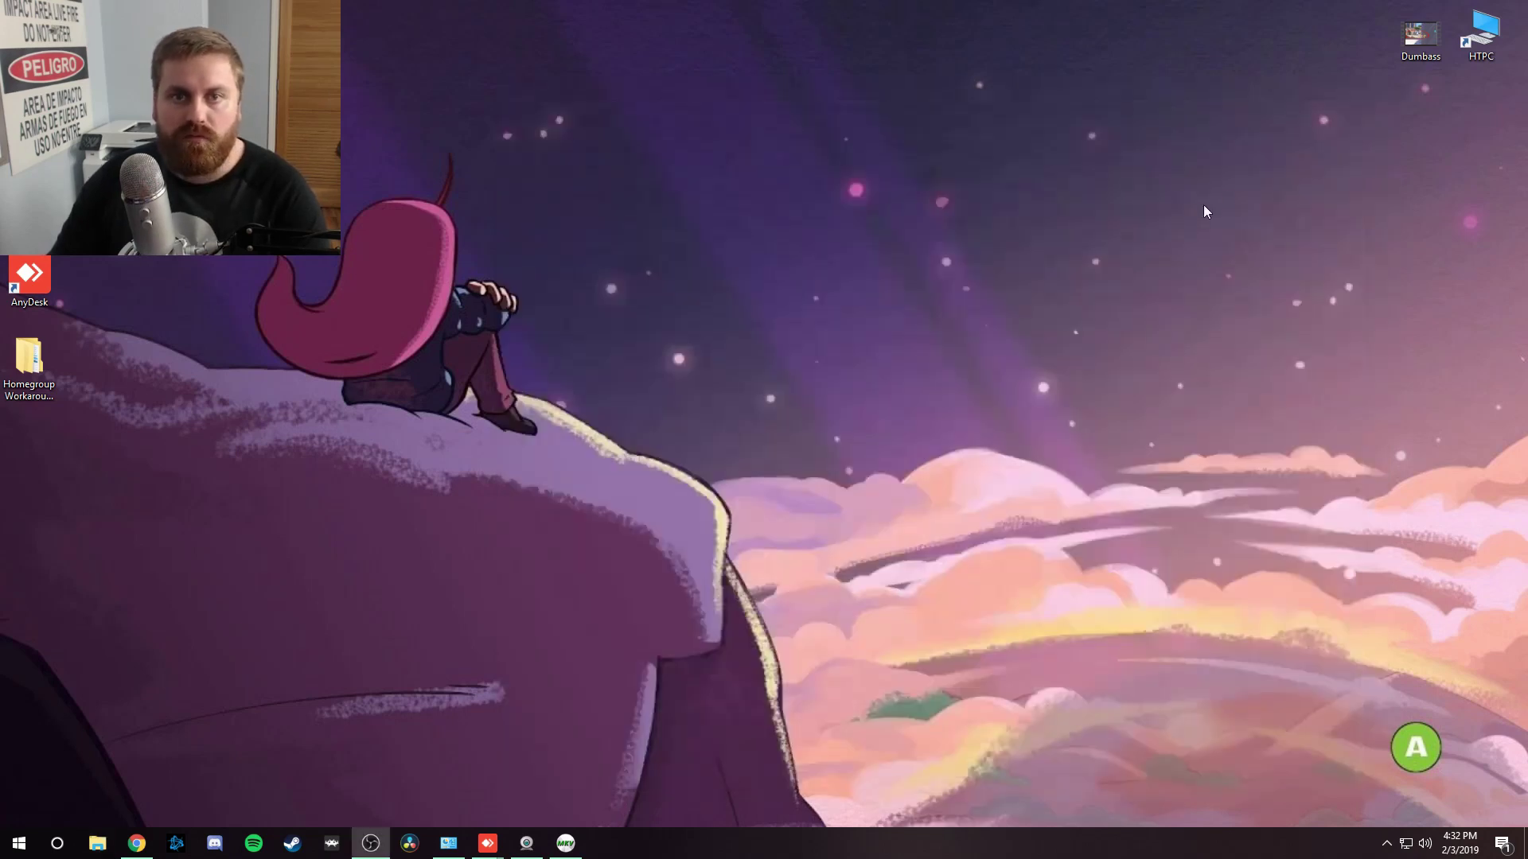
left_click(486, 845)
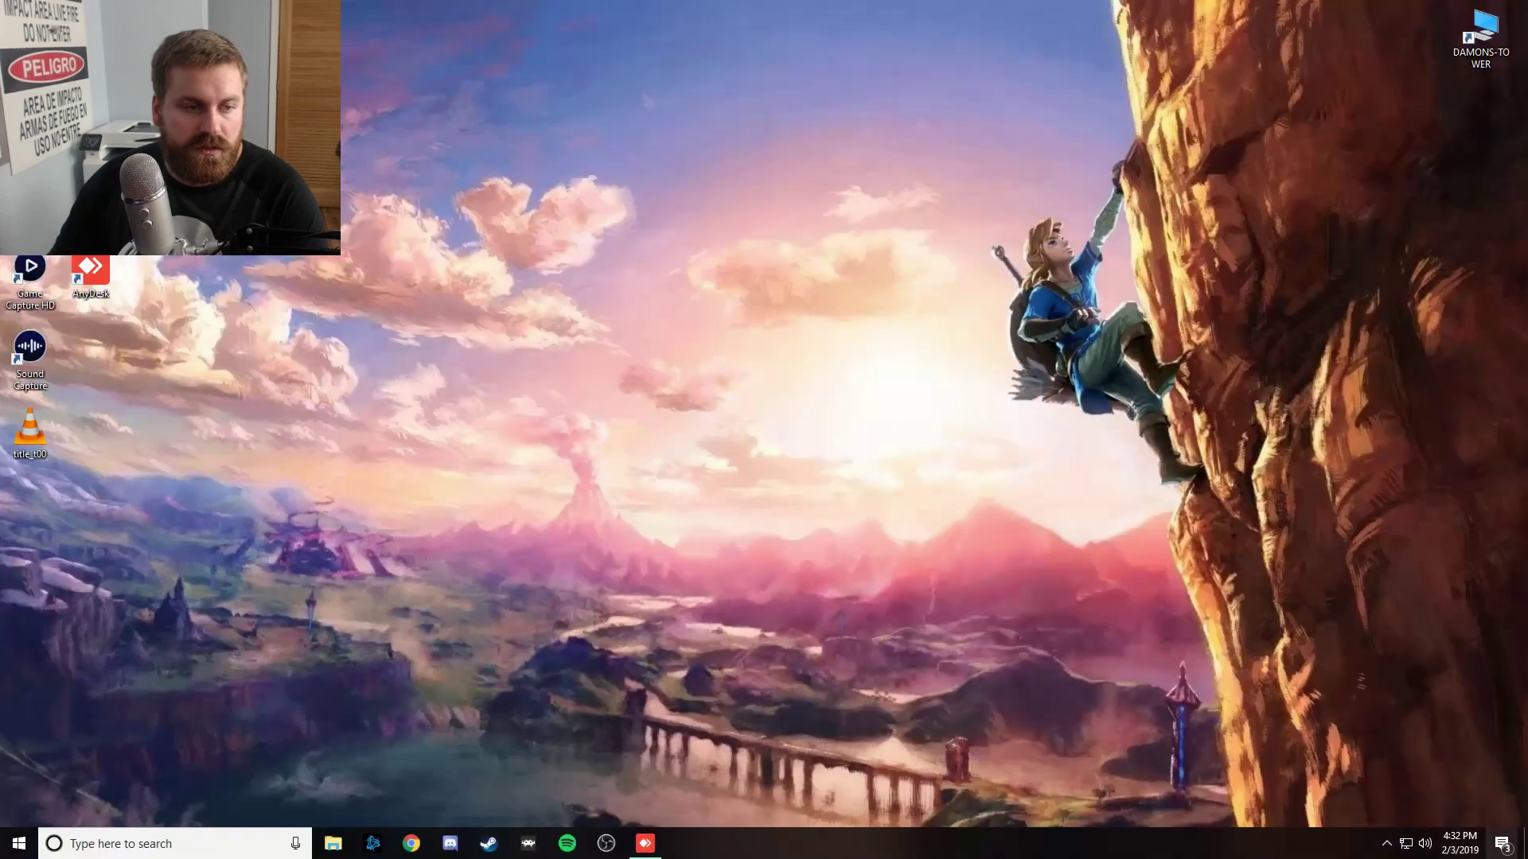
double_click(1477, 35)
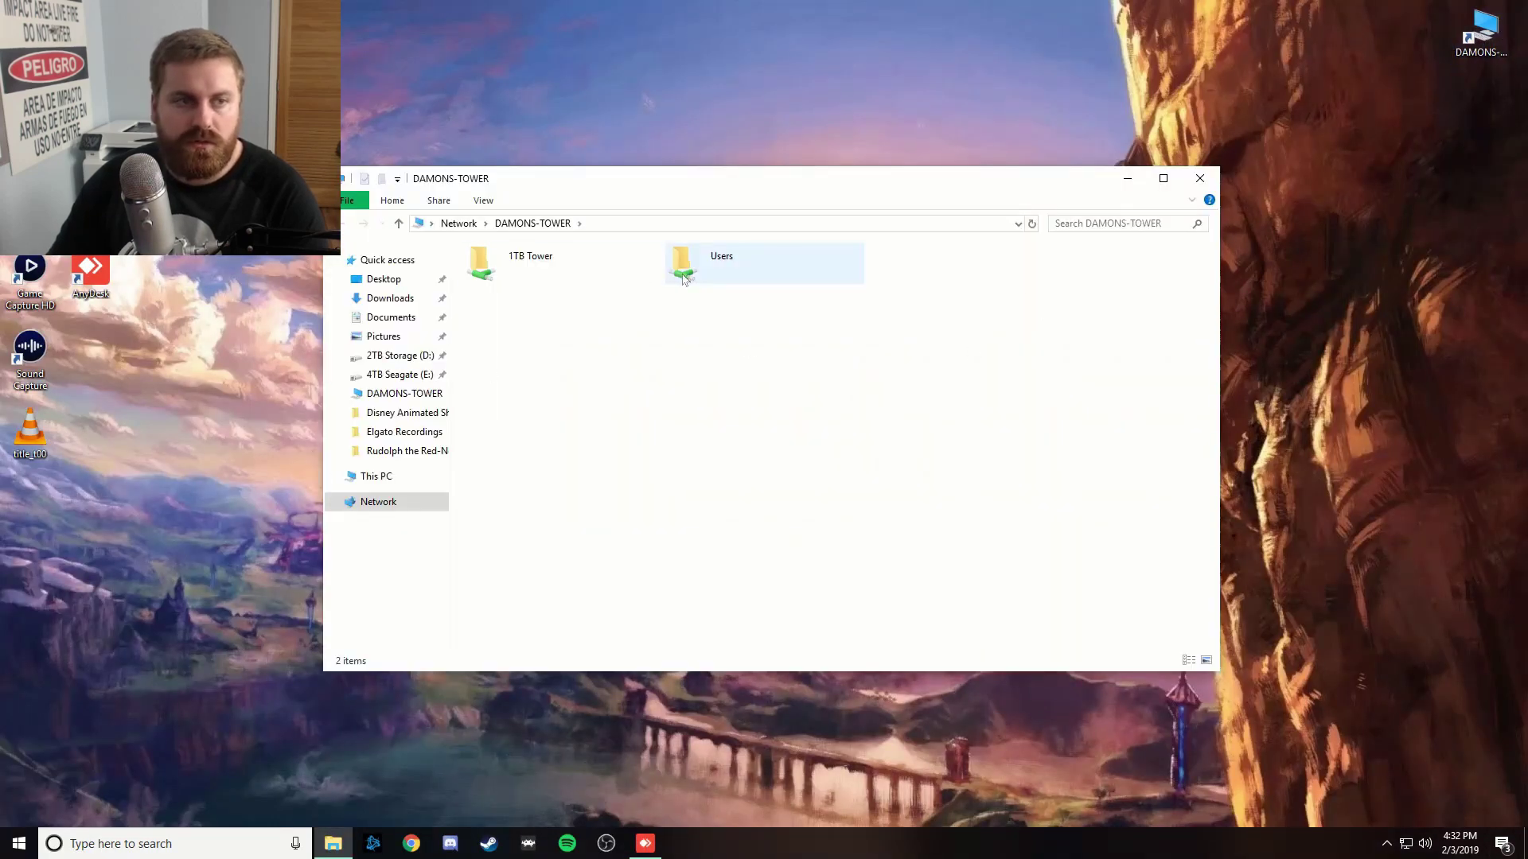
left_click(1201, 179)
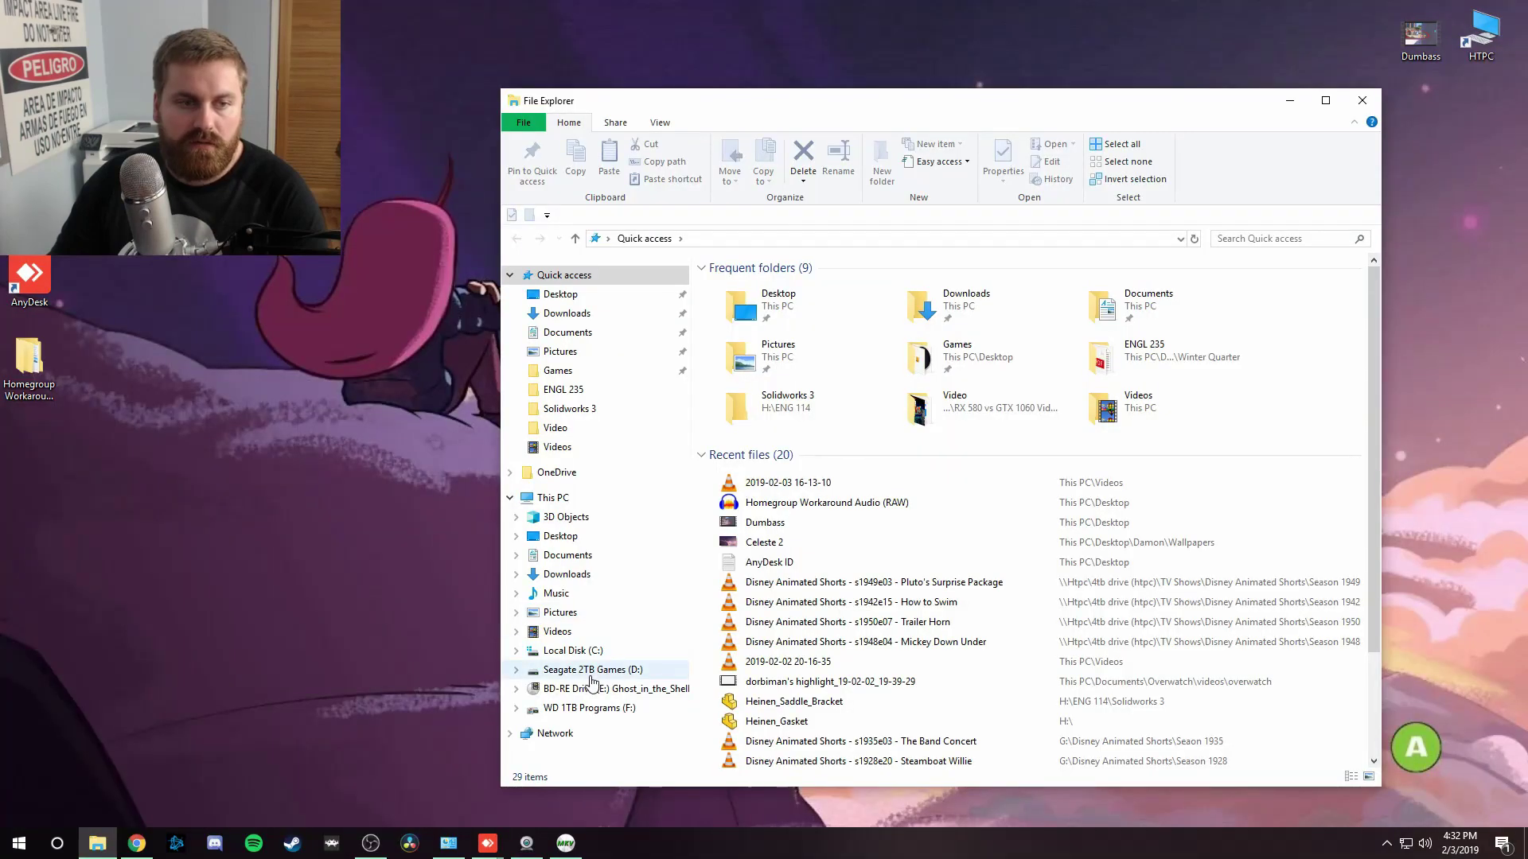
Share the Seagate 2TB Games (D:) drive again under the name '2tb Tower'
left_click(586, 672)
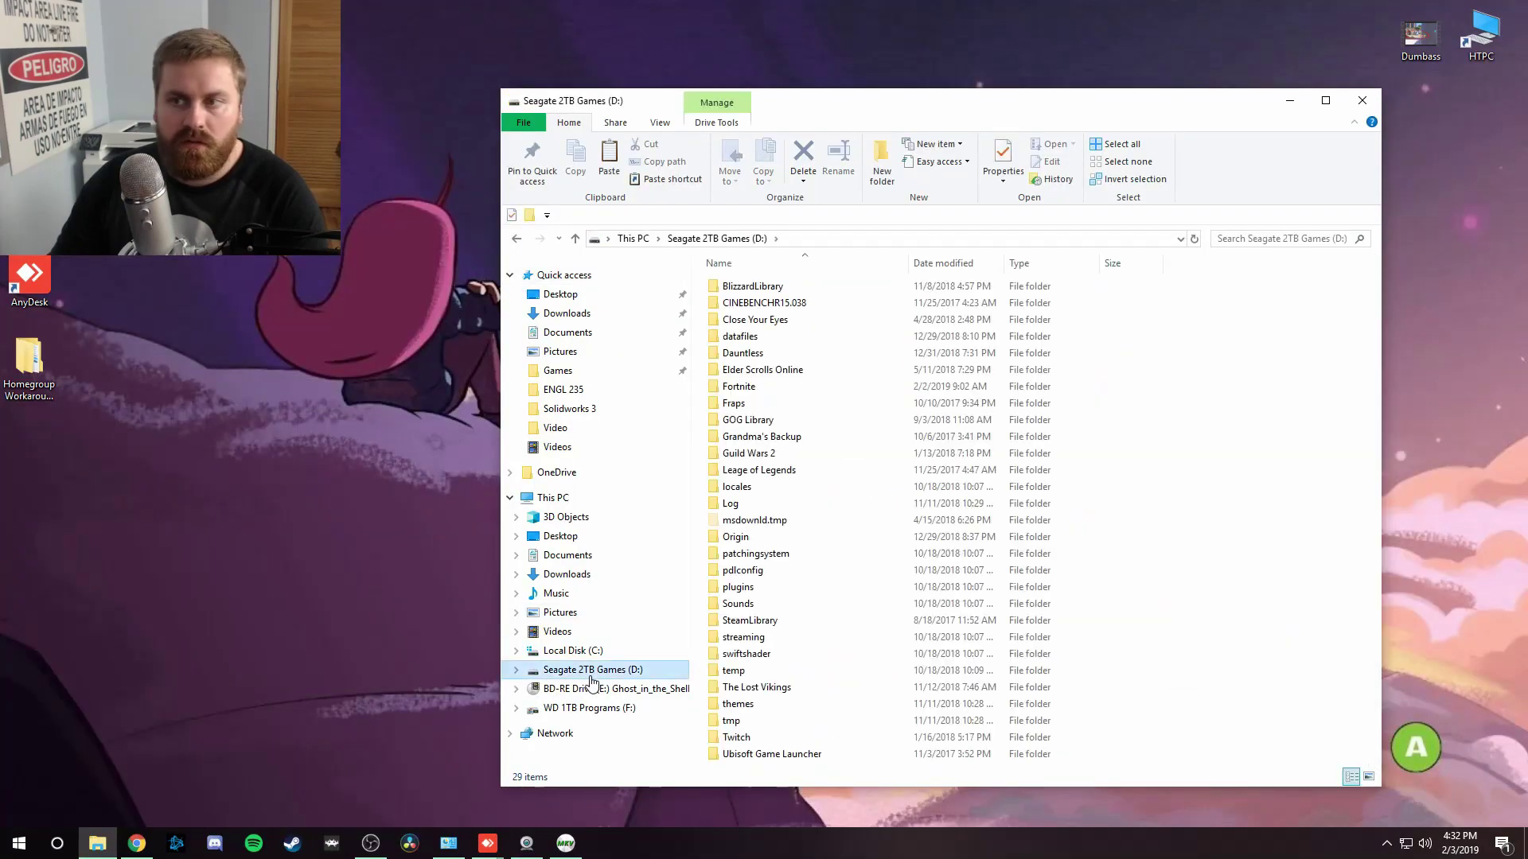
right_click(587, 675)
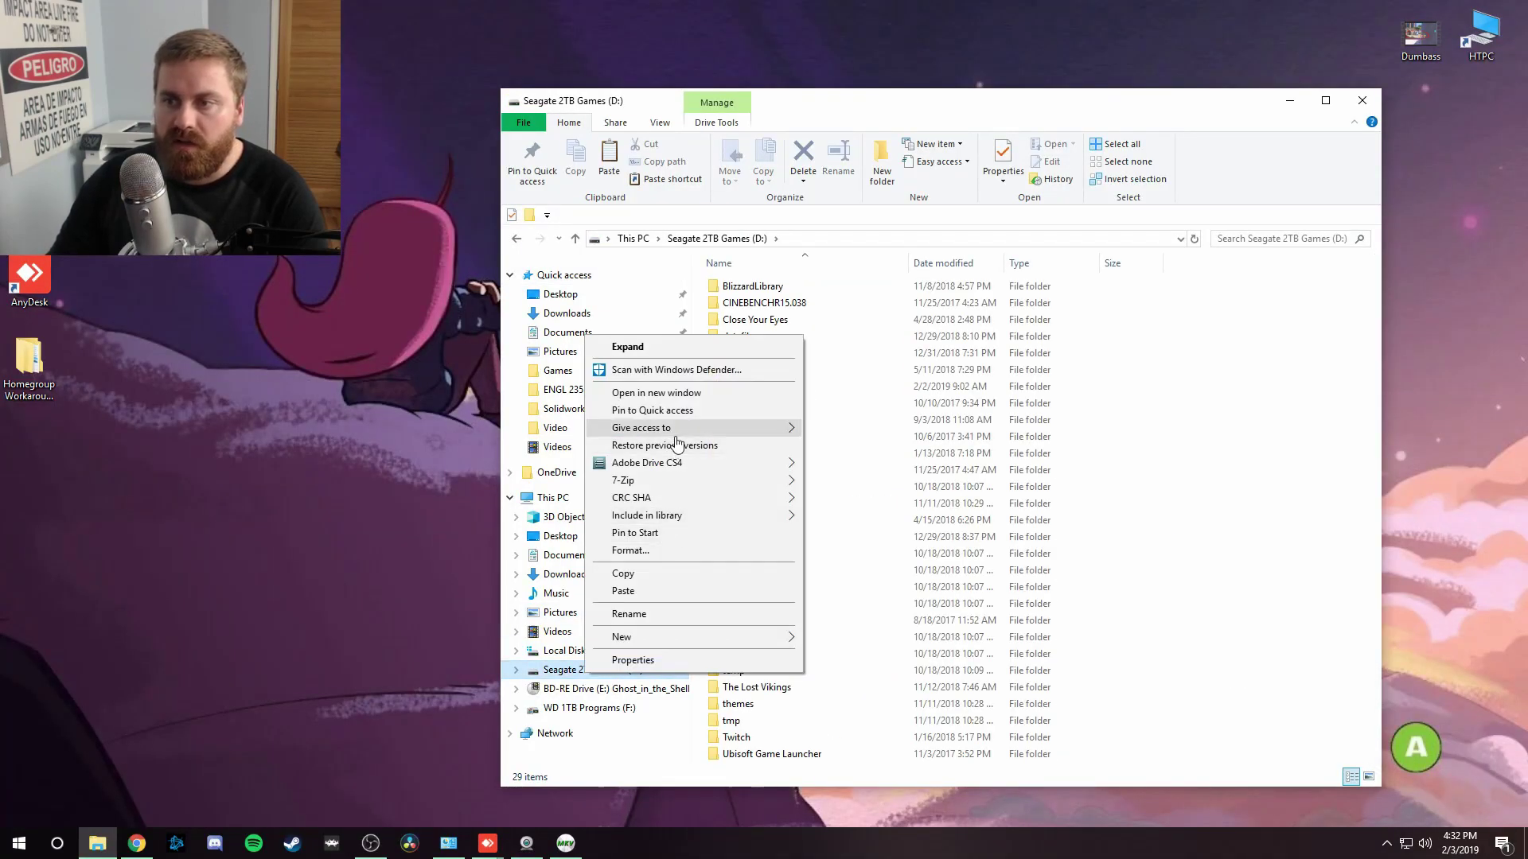
mouse_move(679, 435)
left_click(867, 430)
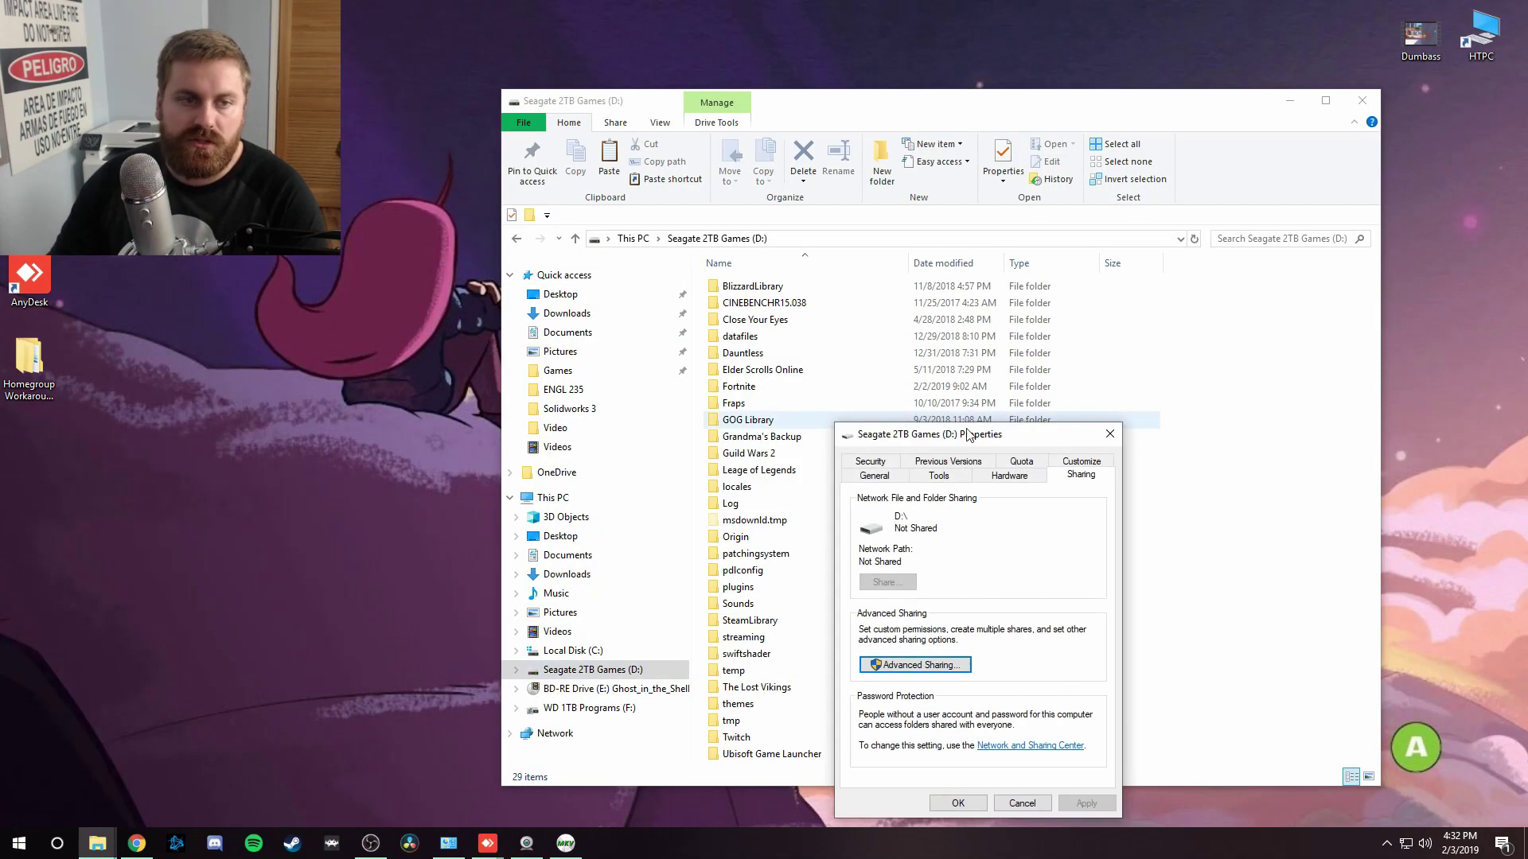
left_click(915, 665)
left_click(859, 490)
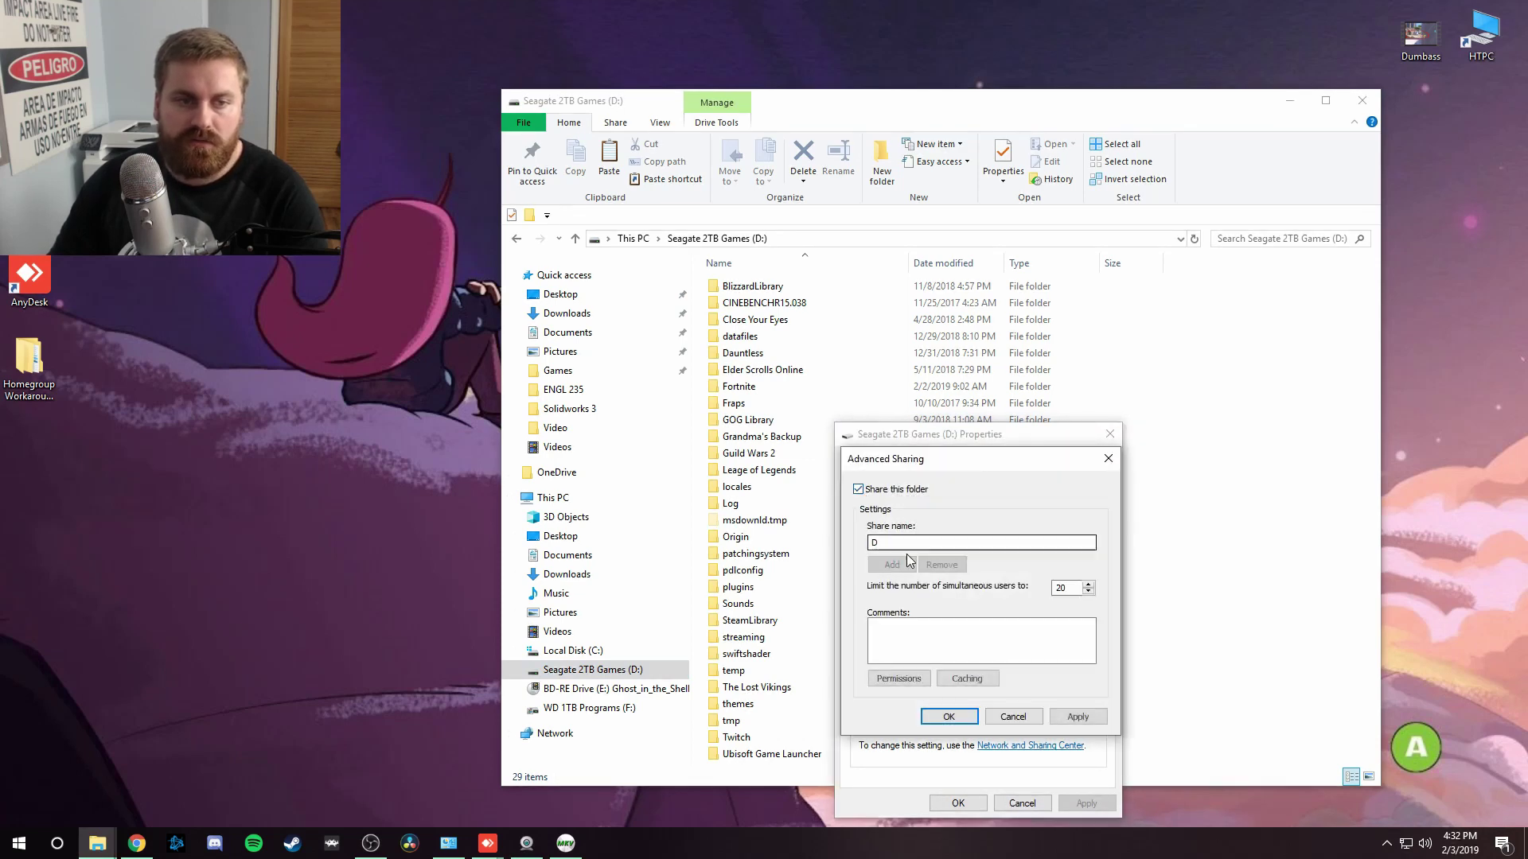
type("21tb")
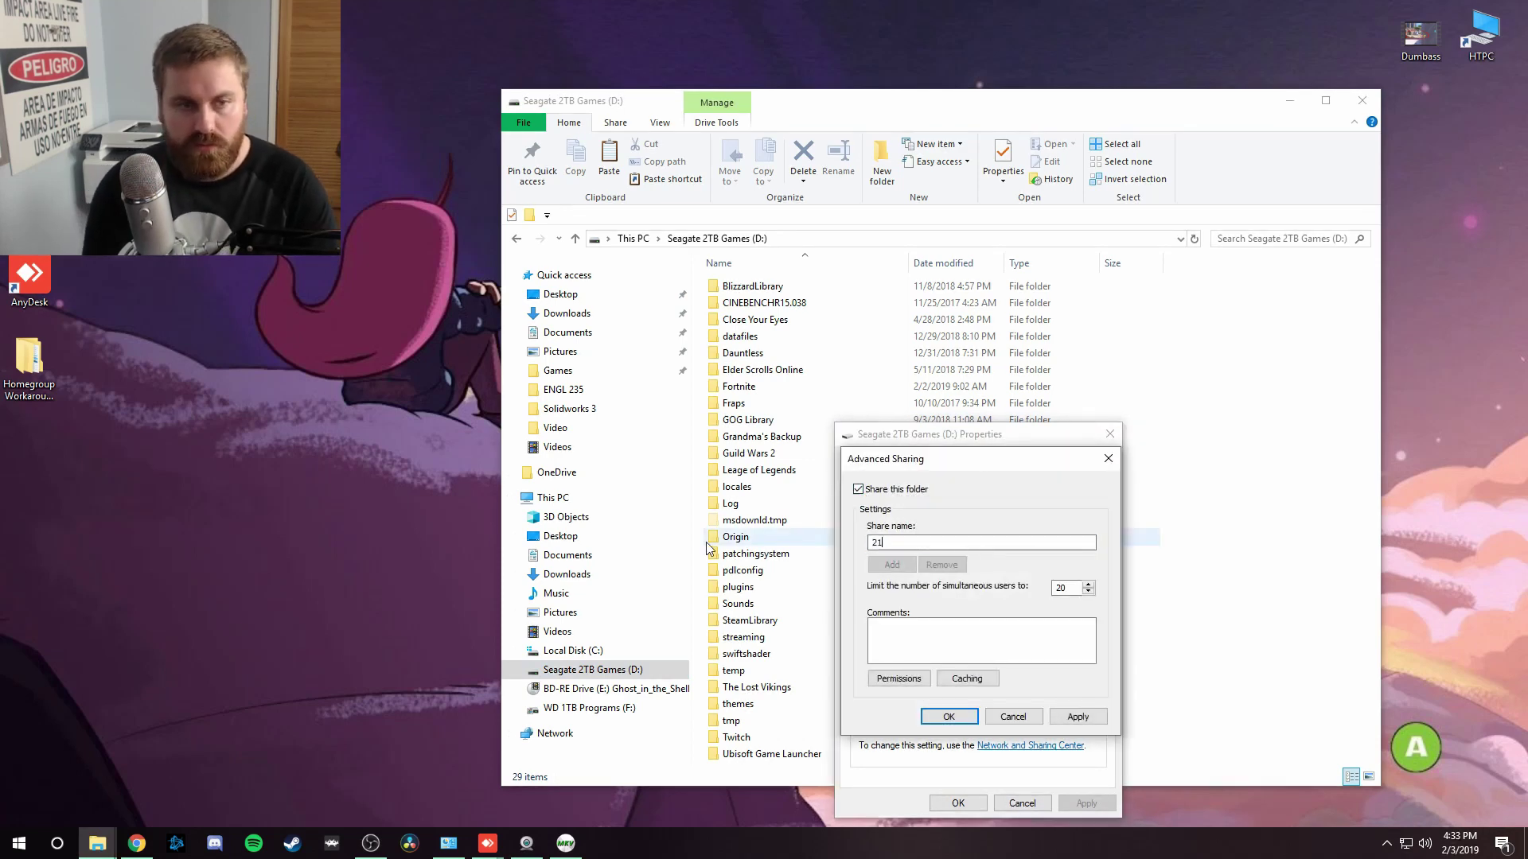
key("BackSpace")
key("BackSpace")
key("BackSpace")
type("tb Tower")
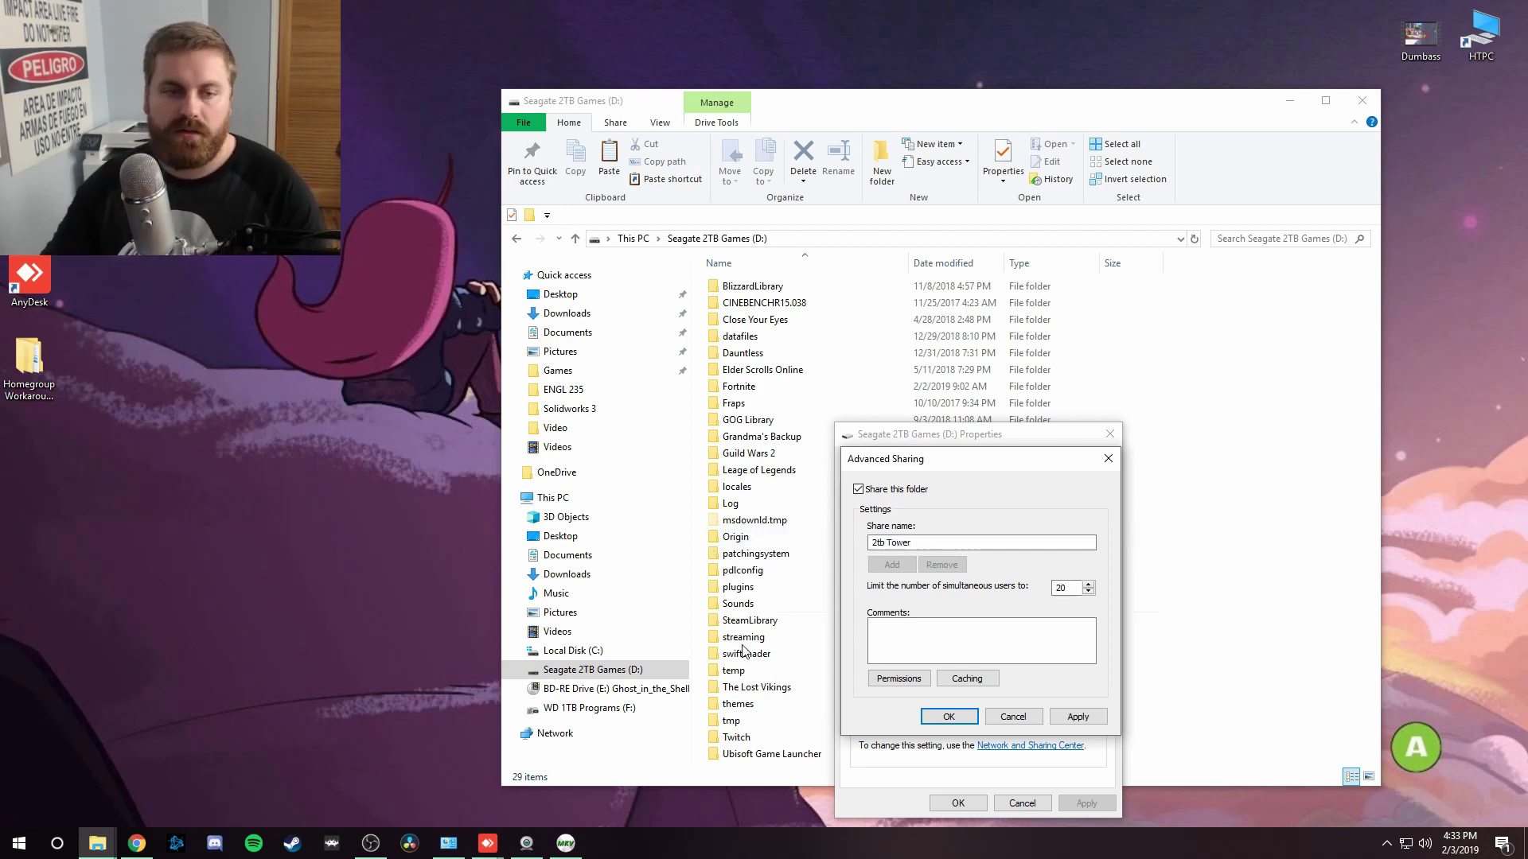
left_click(1078, 717)
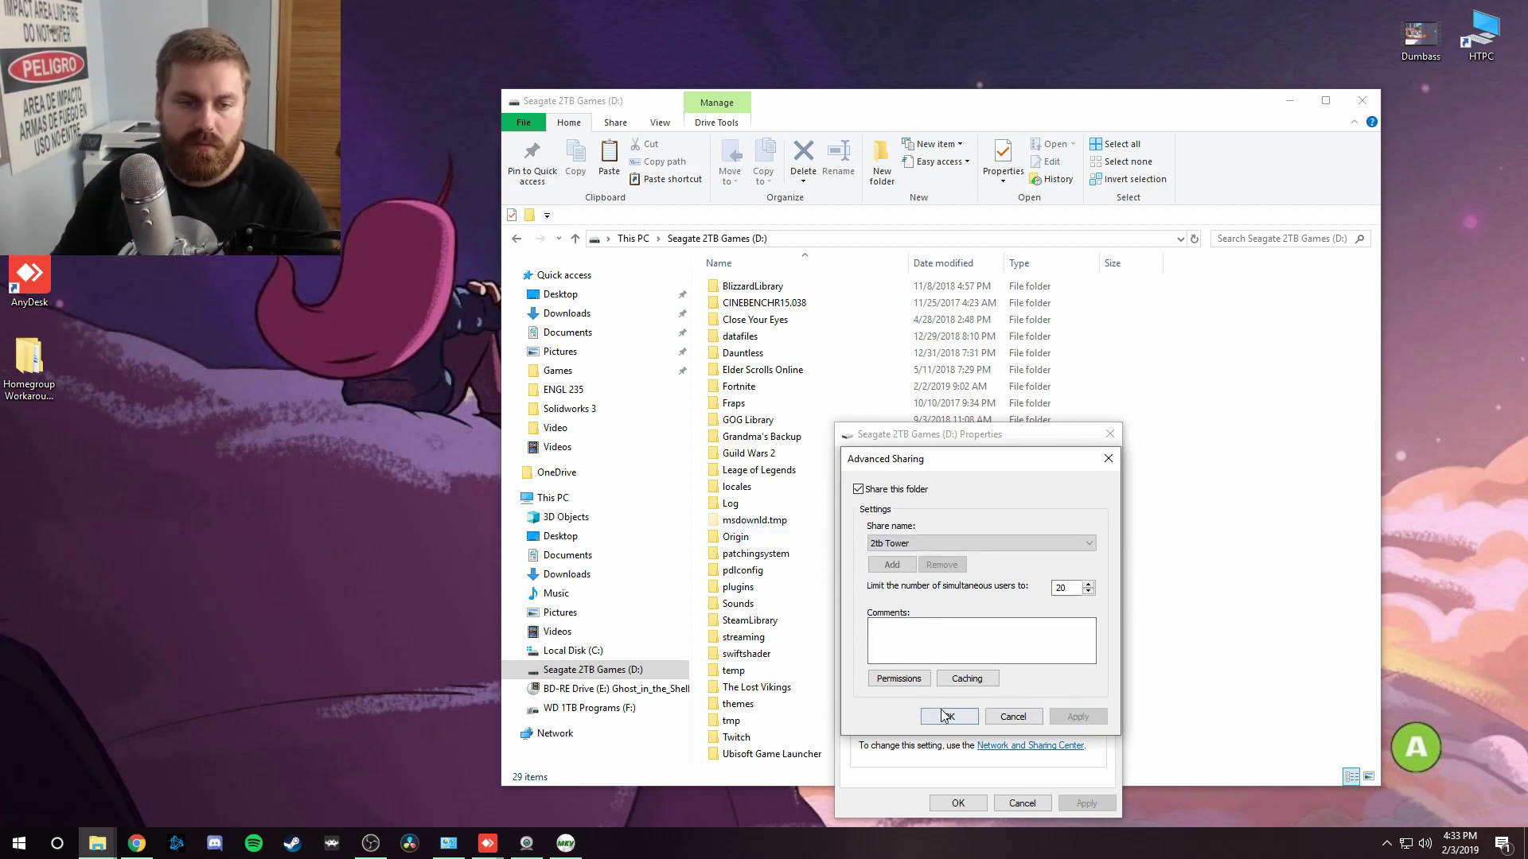
Allow Everyone Full Control in the 2tb Tower share permissions and close the sharing dialogs
left_click(899, 679)
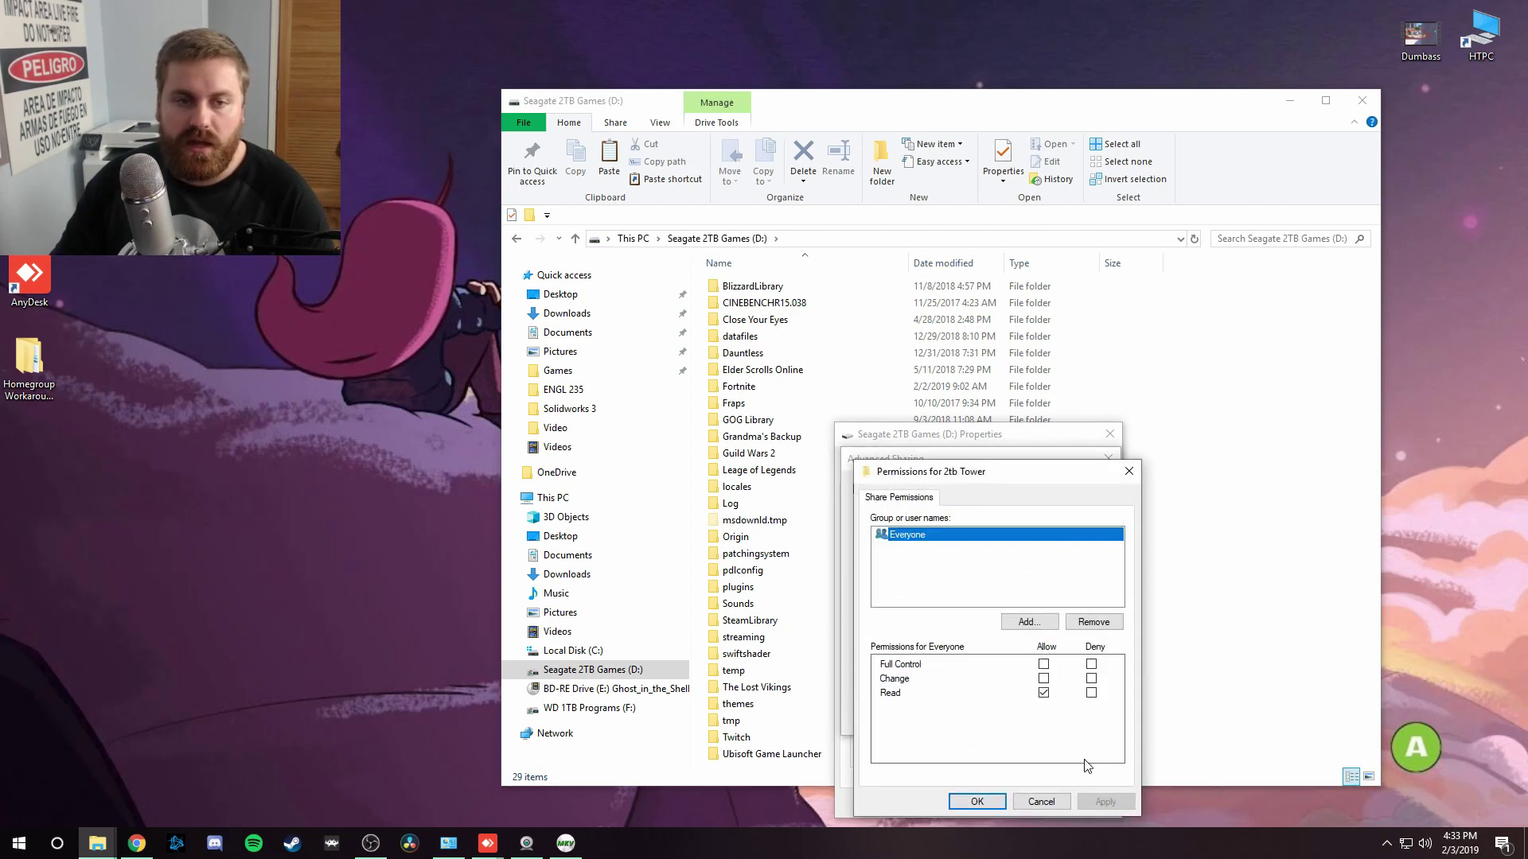
left_click(1044, 665)
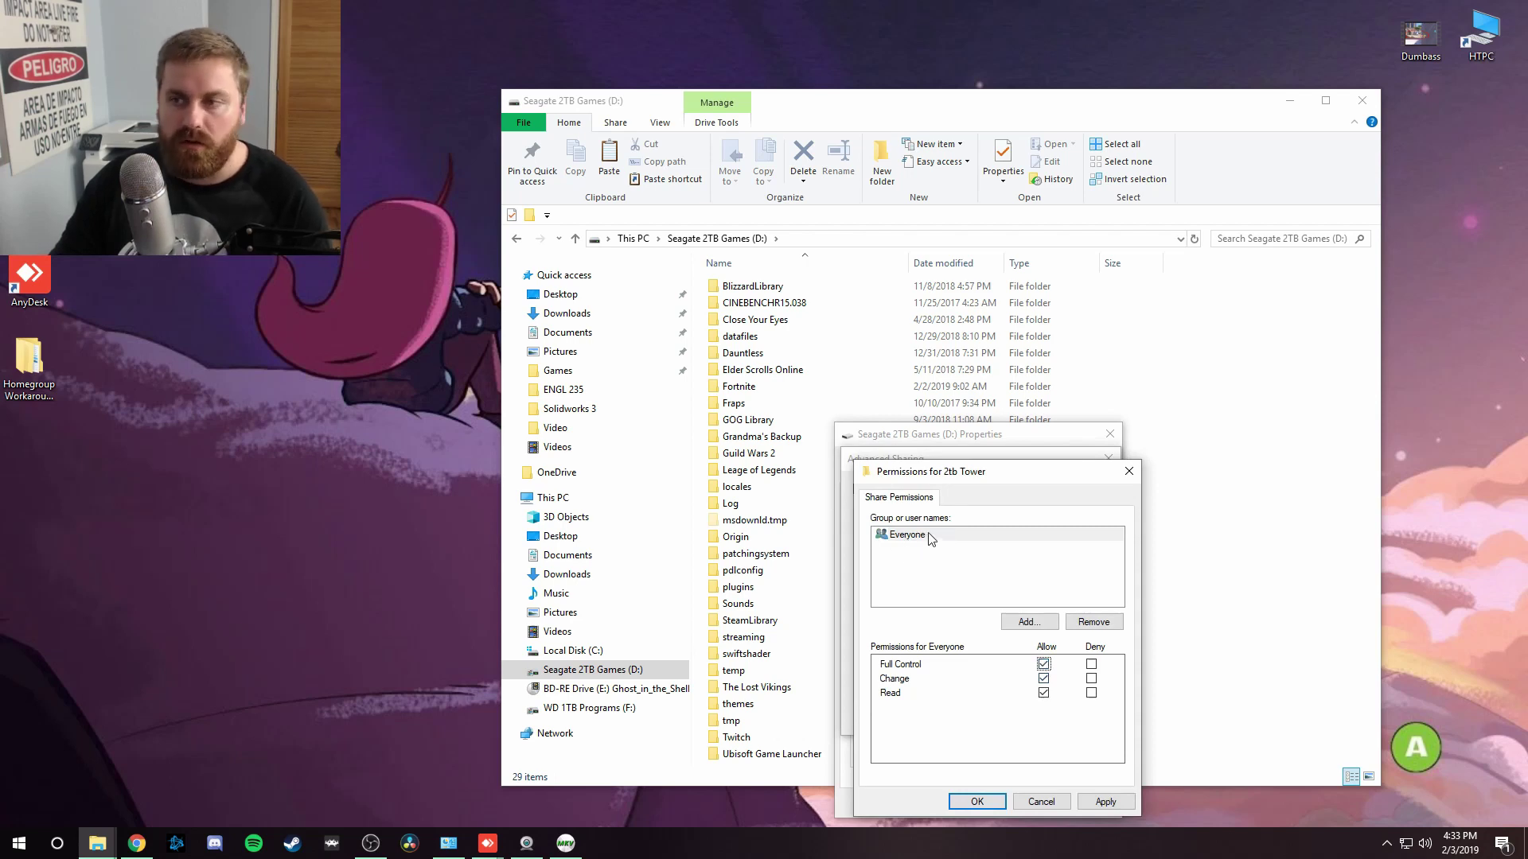
left_click(1106, 801)
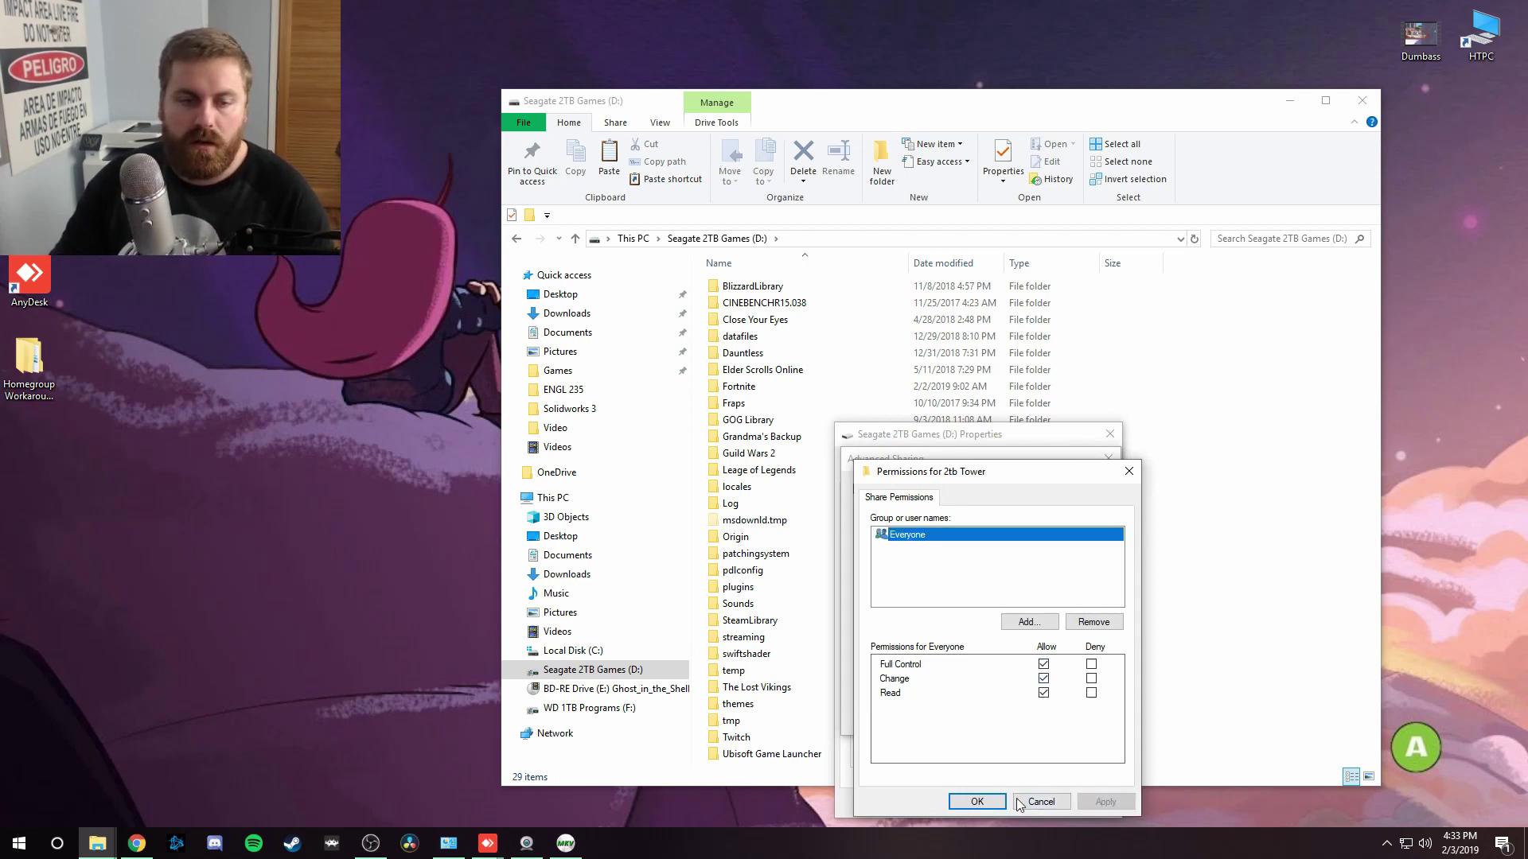
left_click(978, 801)
left_click(1066, 718)
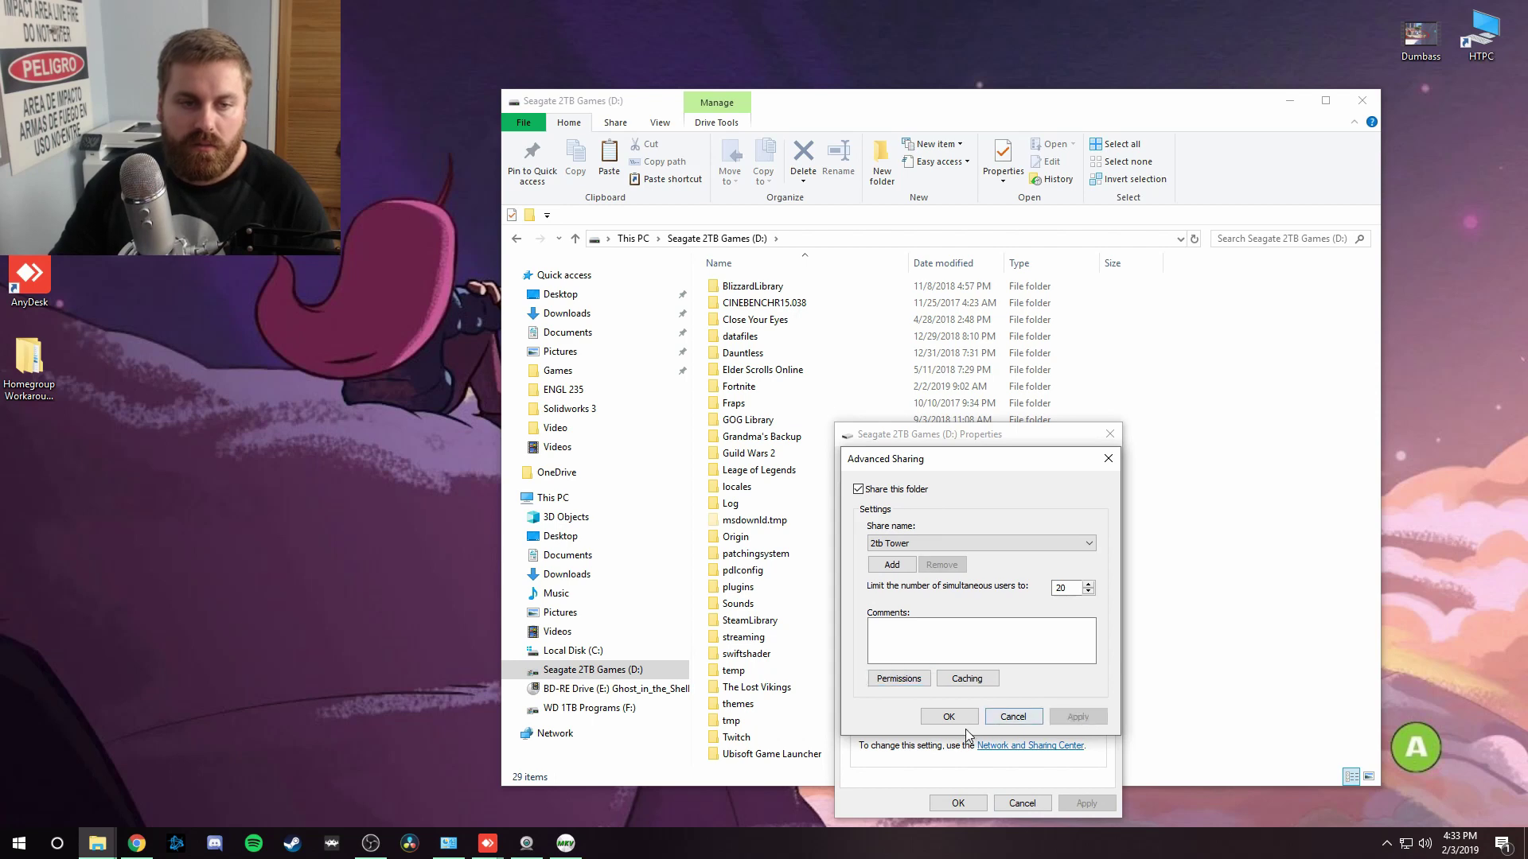
left_click(959, 719)
left_click(958, 803)
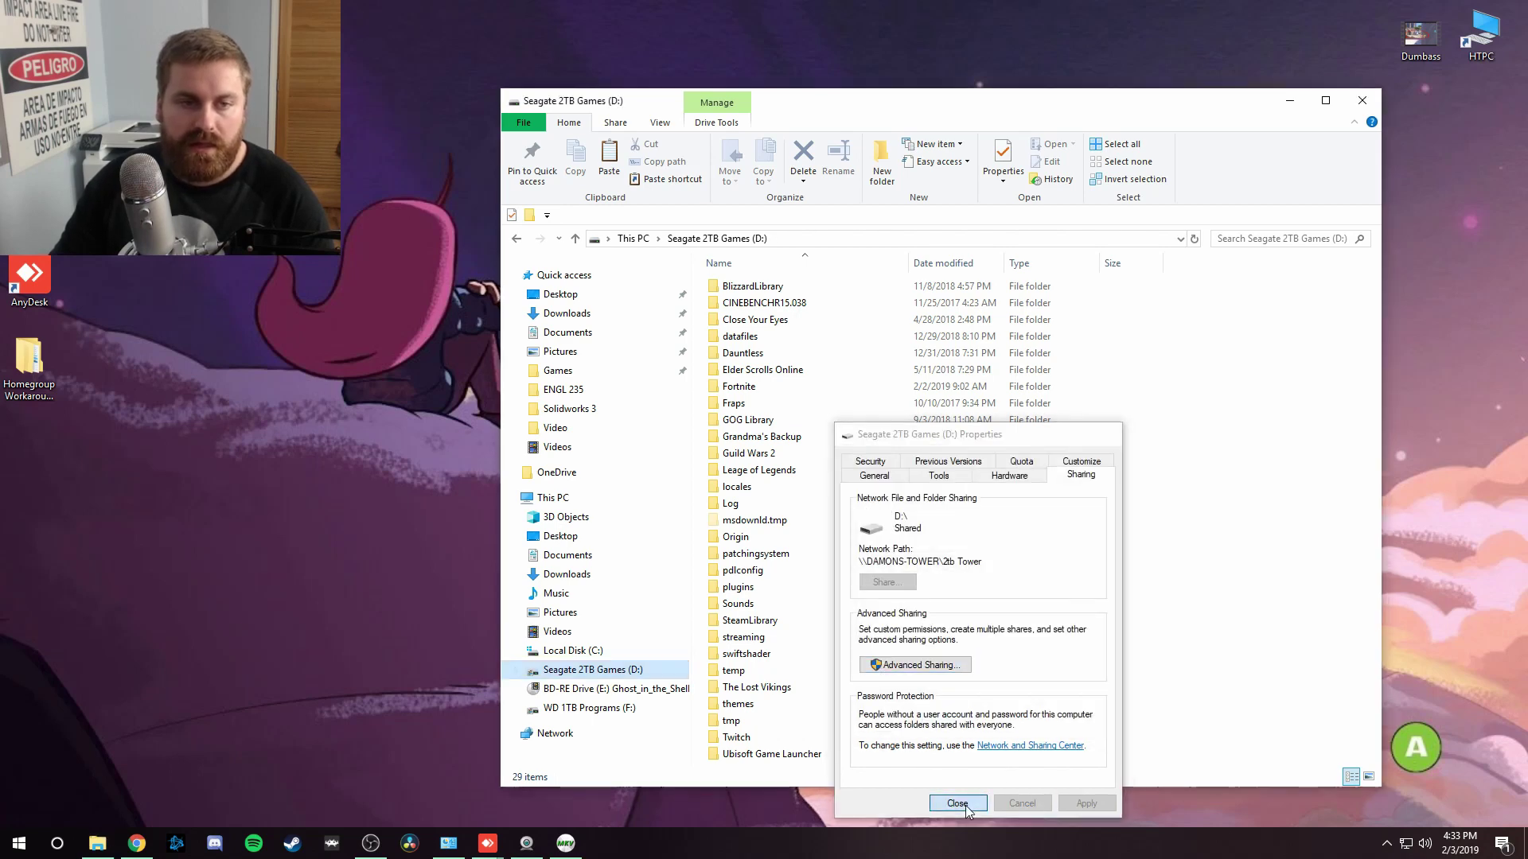
Close the D: drive window and confirm on the HTPC that DAMONS-TOWER offers 2tb Tower
left_click(1370, 105)
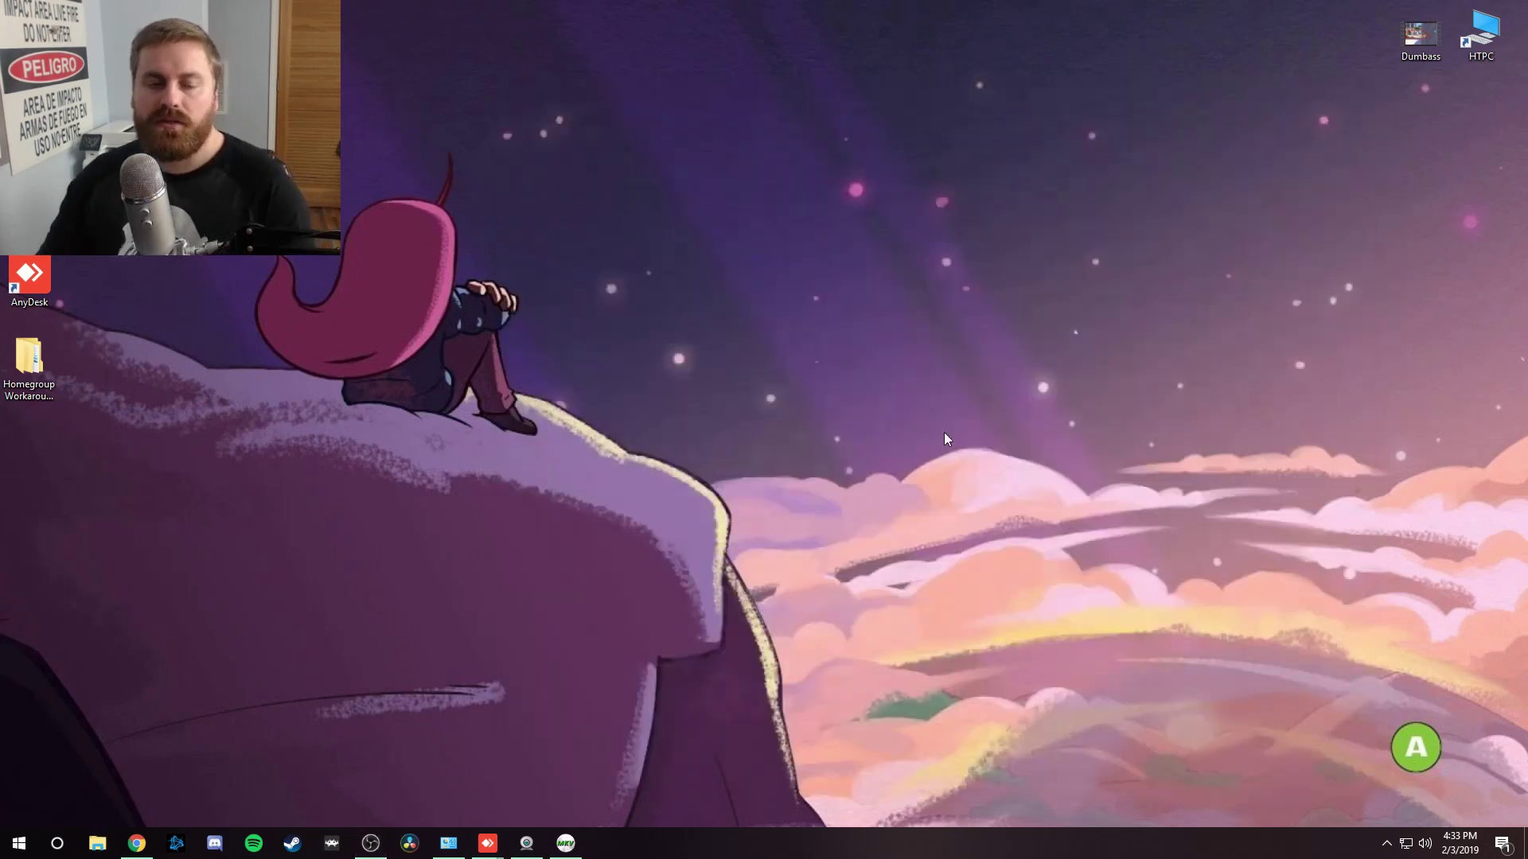
left_click(485, 844)
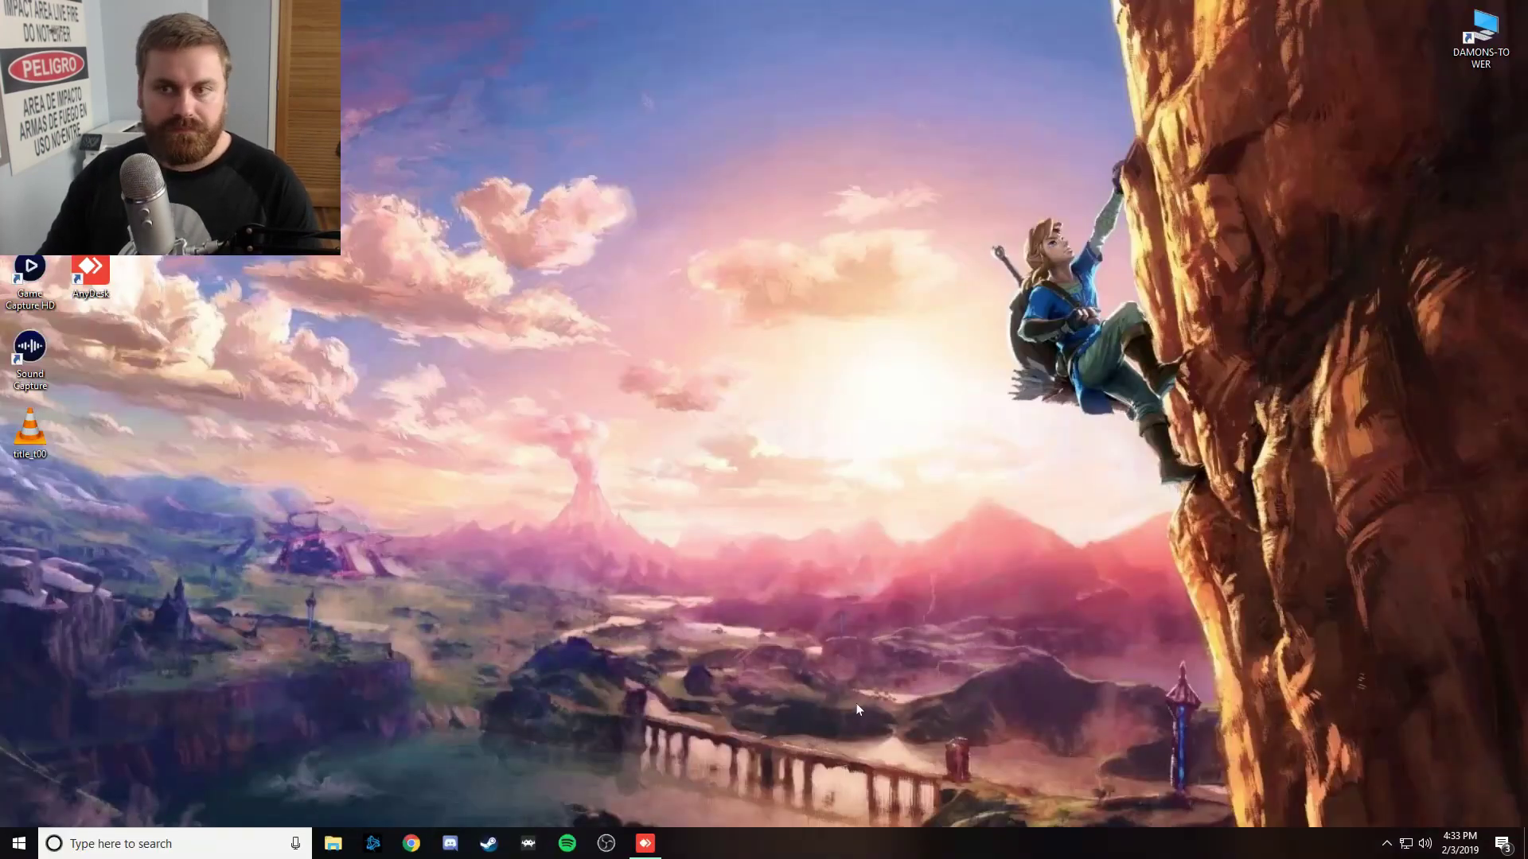
double_click(1480, 56)
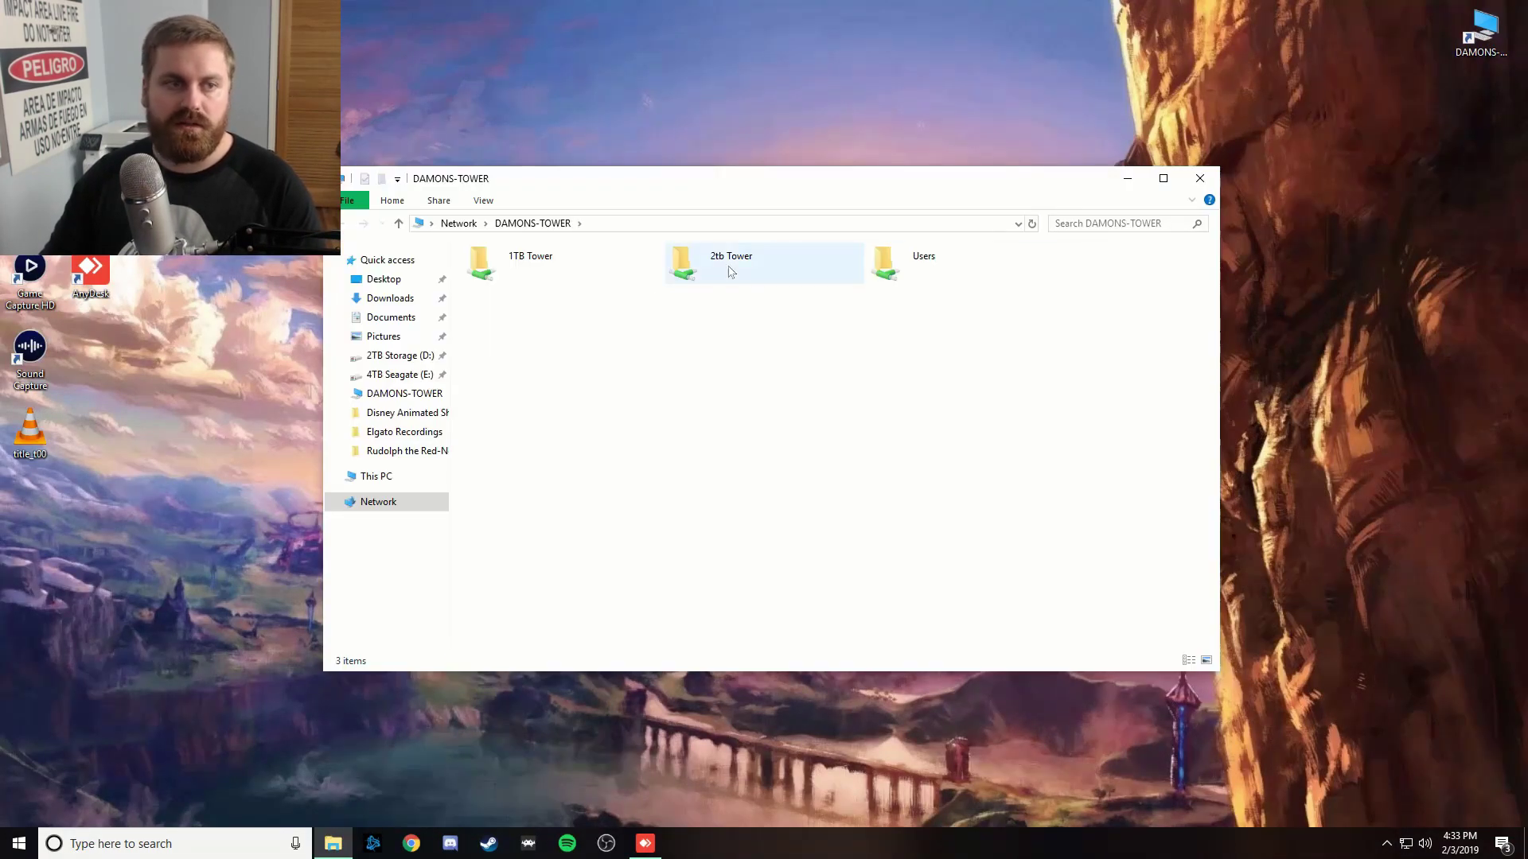
left_click(730, 272)
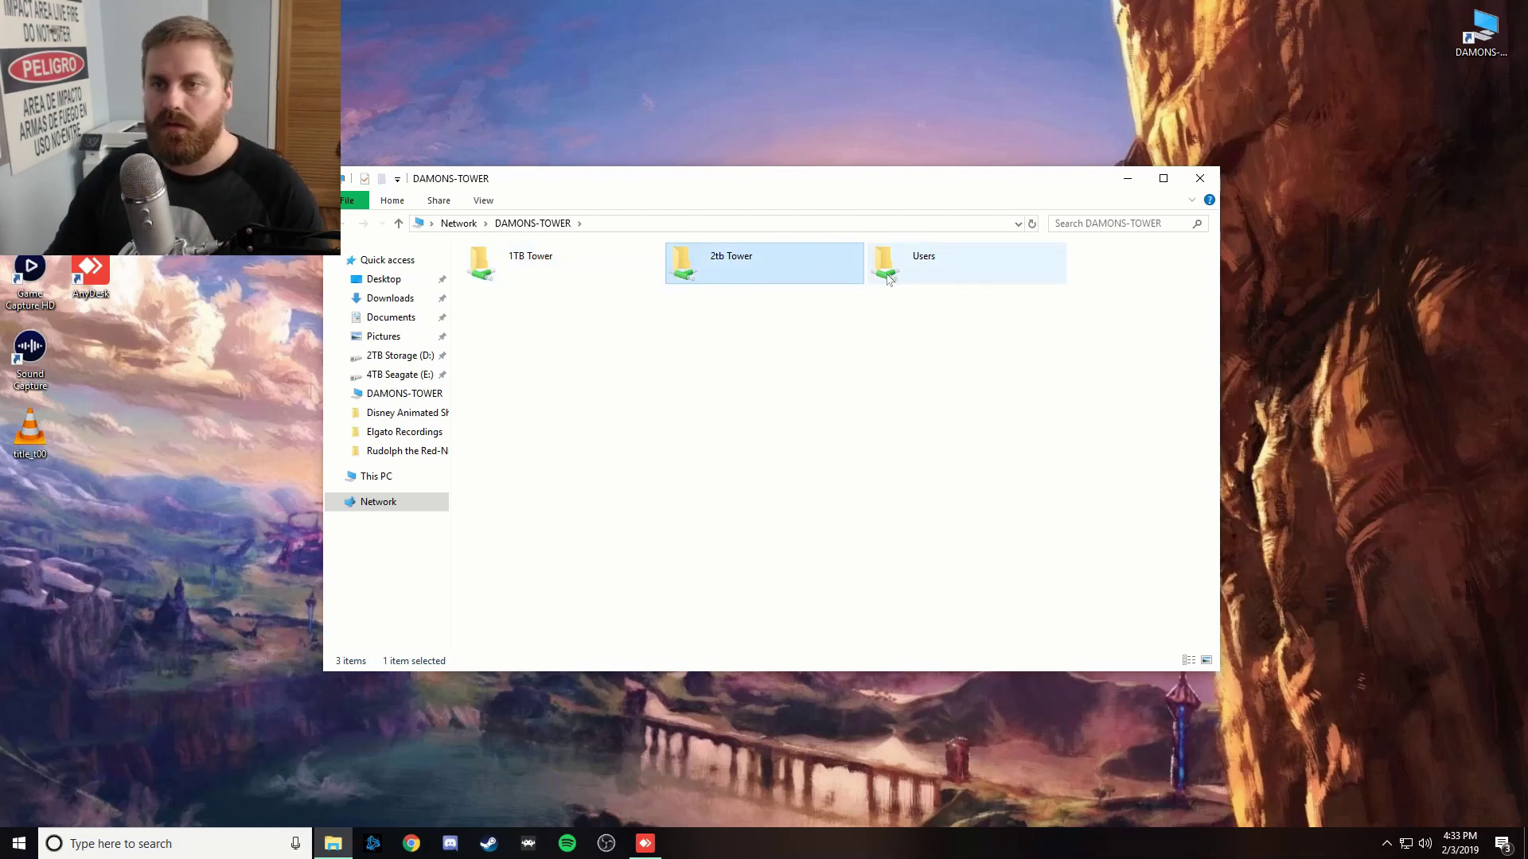
left_click(1200, 179)
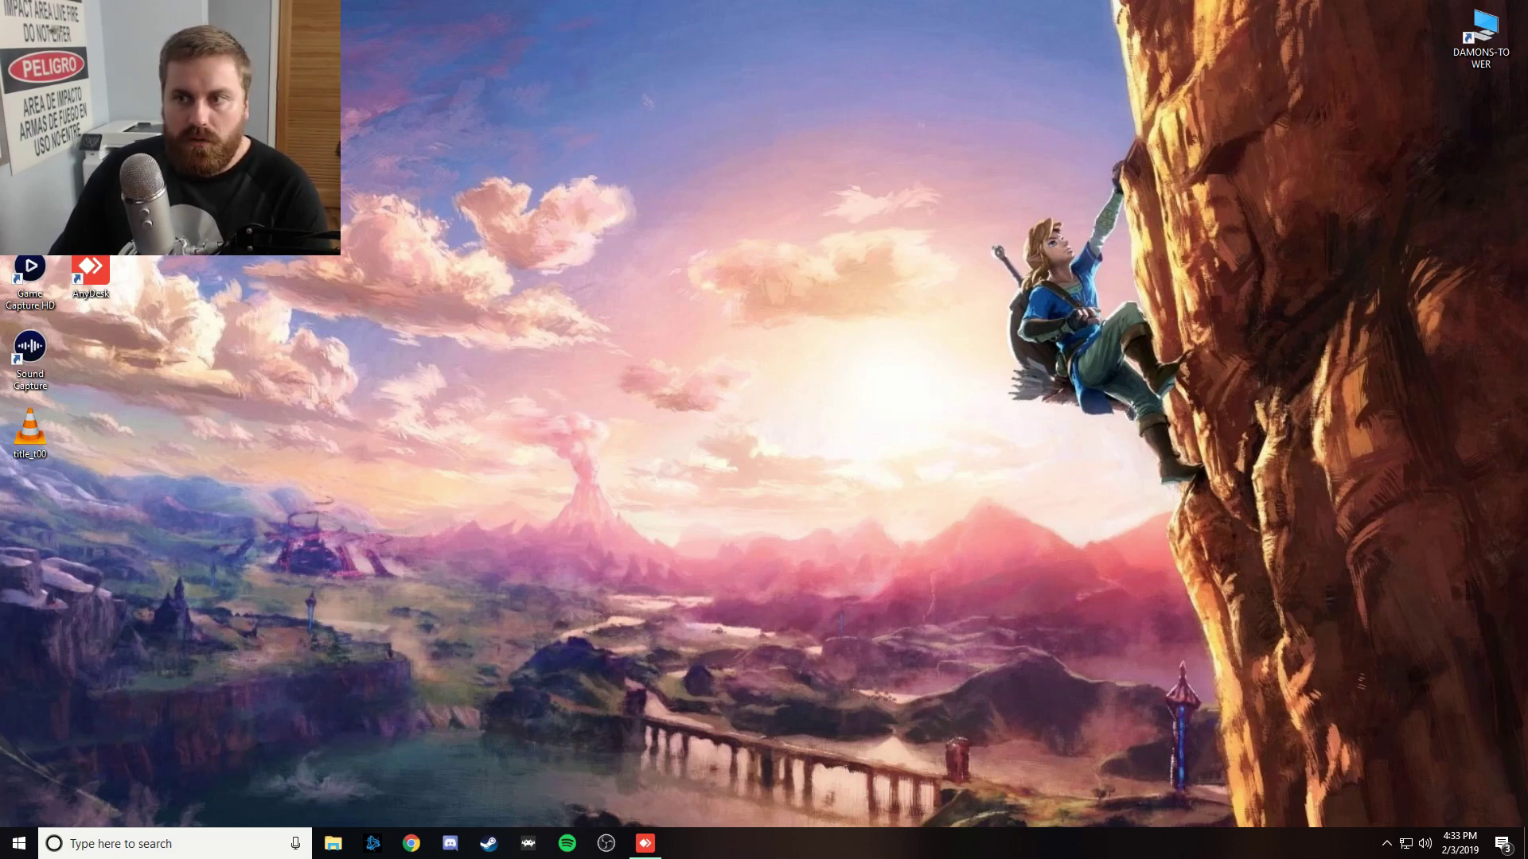
Restore MakeMKV, unselect all titles, and check only the main Ghost in the Shell title
key("alt+Tab")
left_click(566, 845)
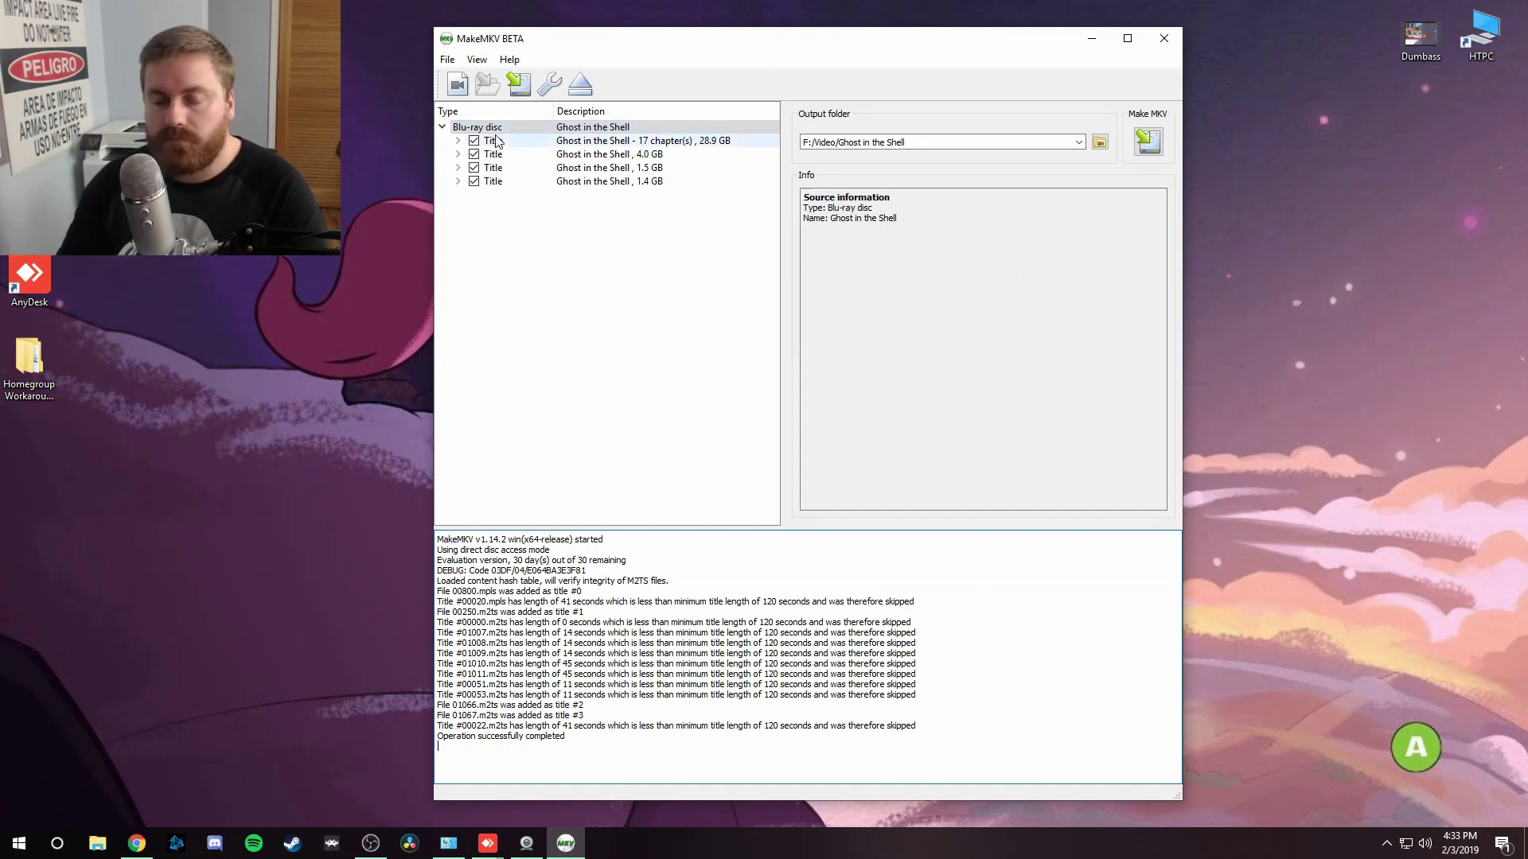
left_click(589, 141)
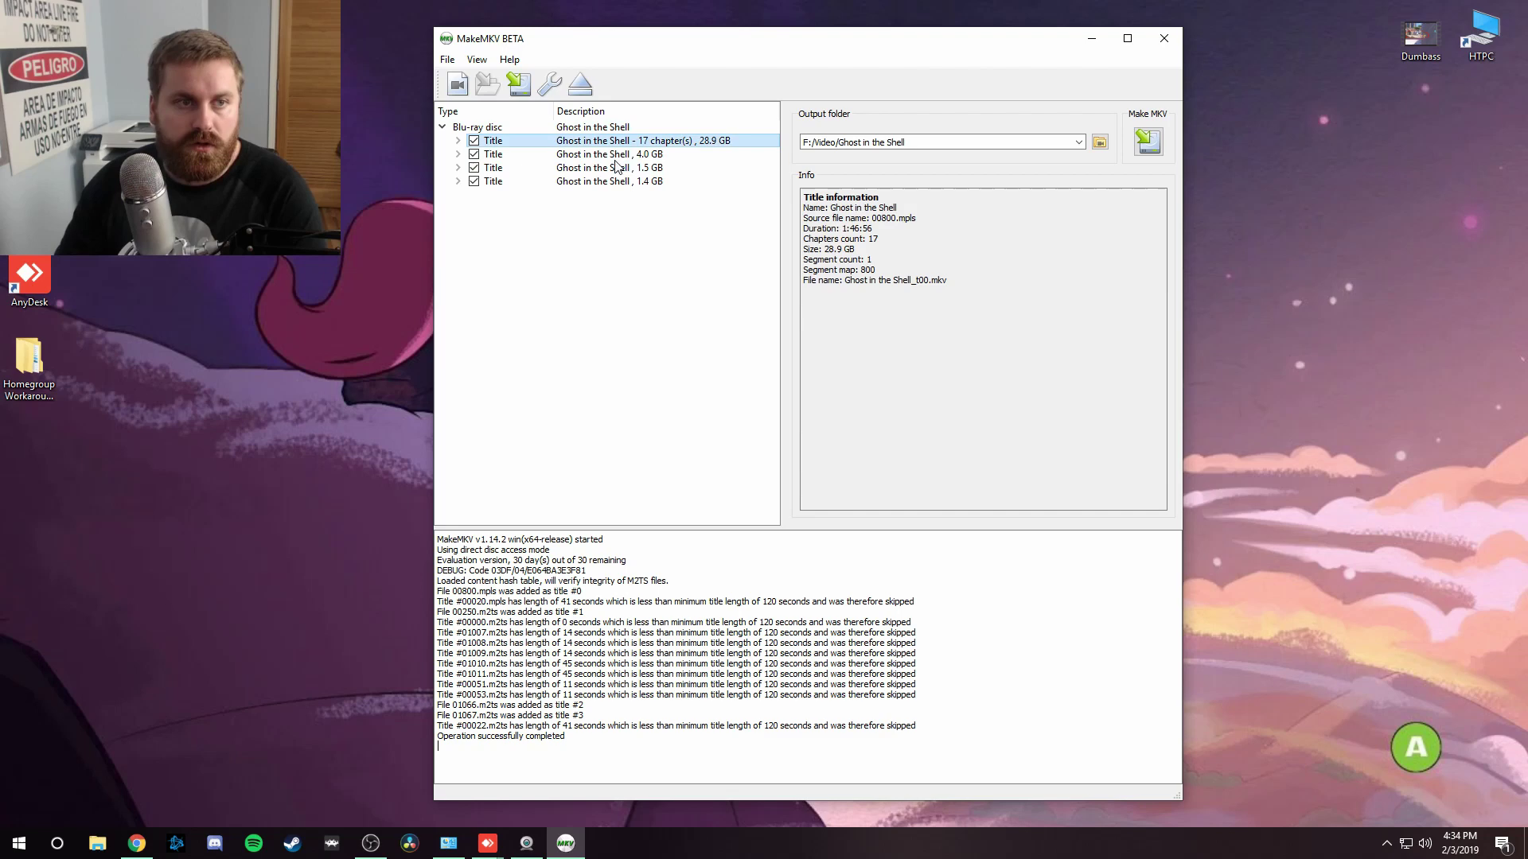
right_click(562, 218)
left_click(613, 274)
left_click(473, 141)
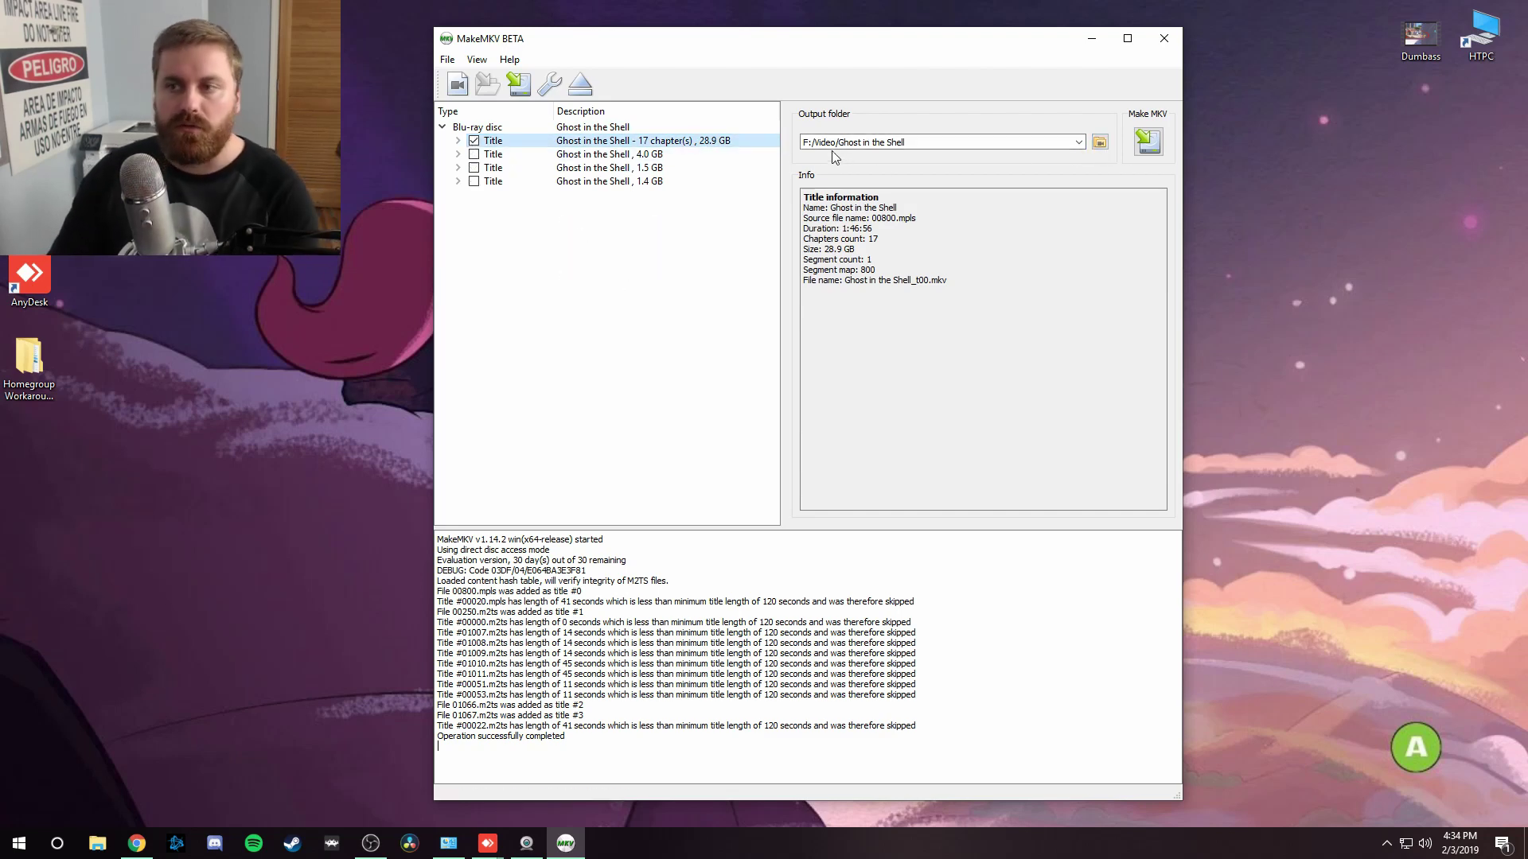
Set the output folder to Video on the HTPC's '4tb drive (htpc)' share
left_click(1100, 143)
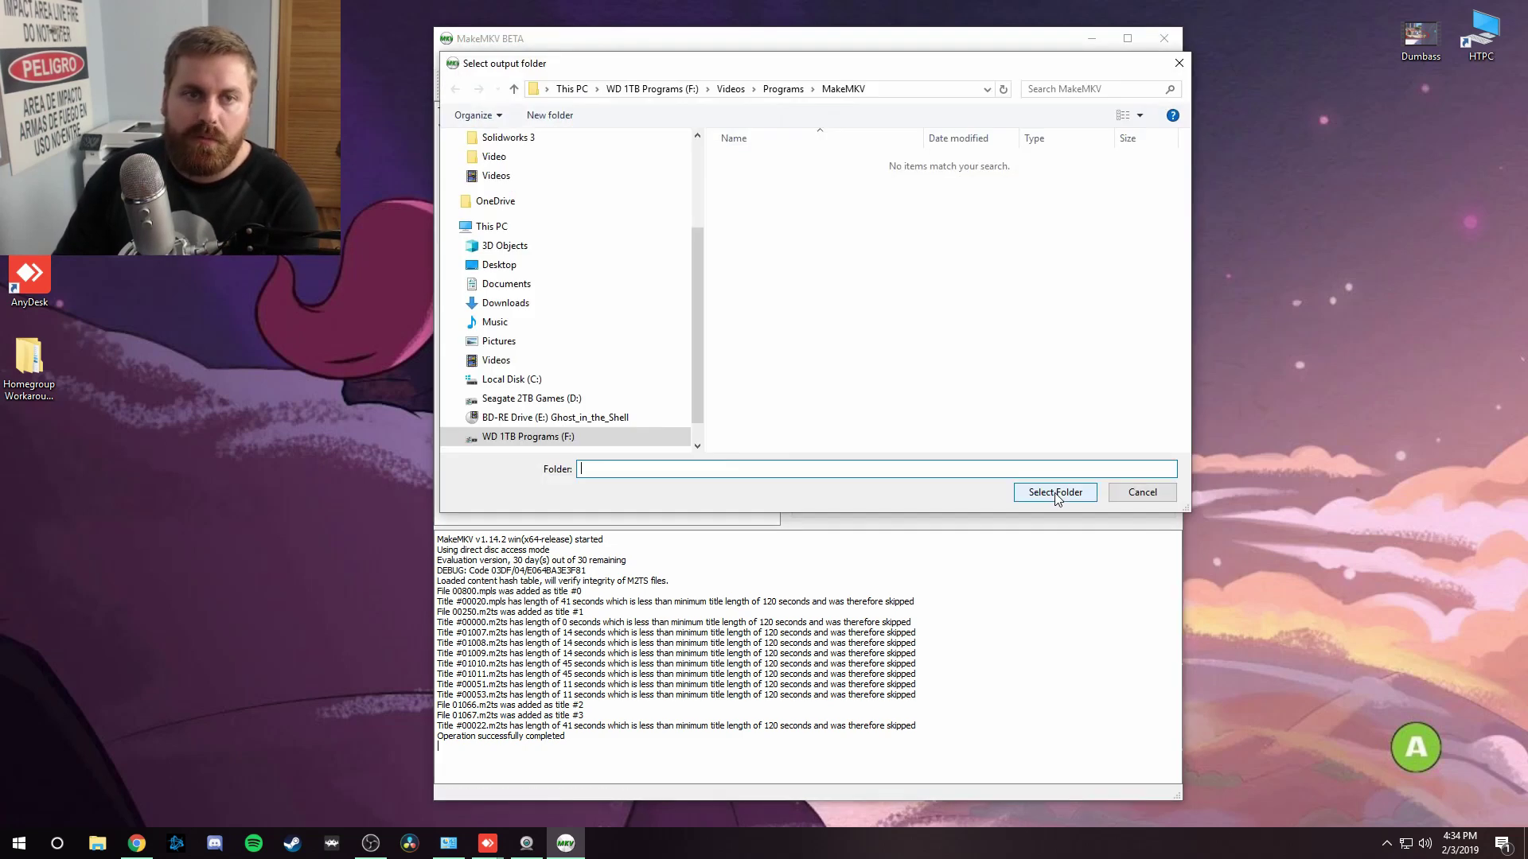
scroll(629, 390, "down", 1)
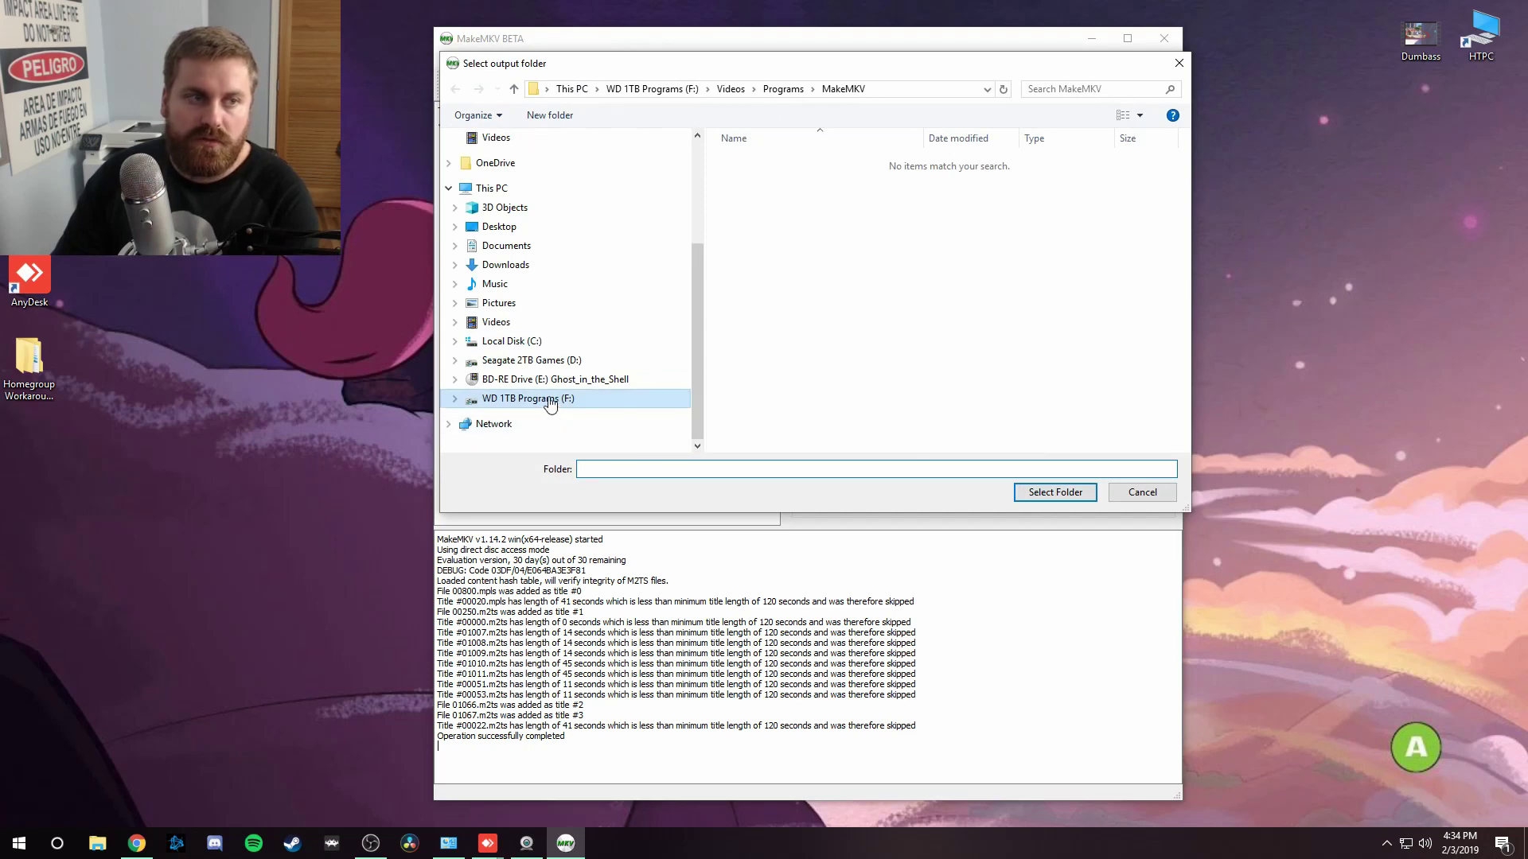
left_click(511, 425)
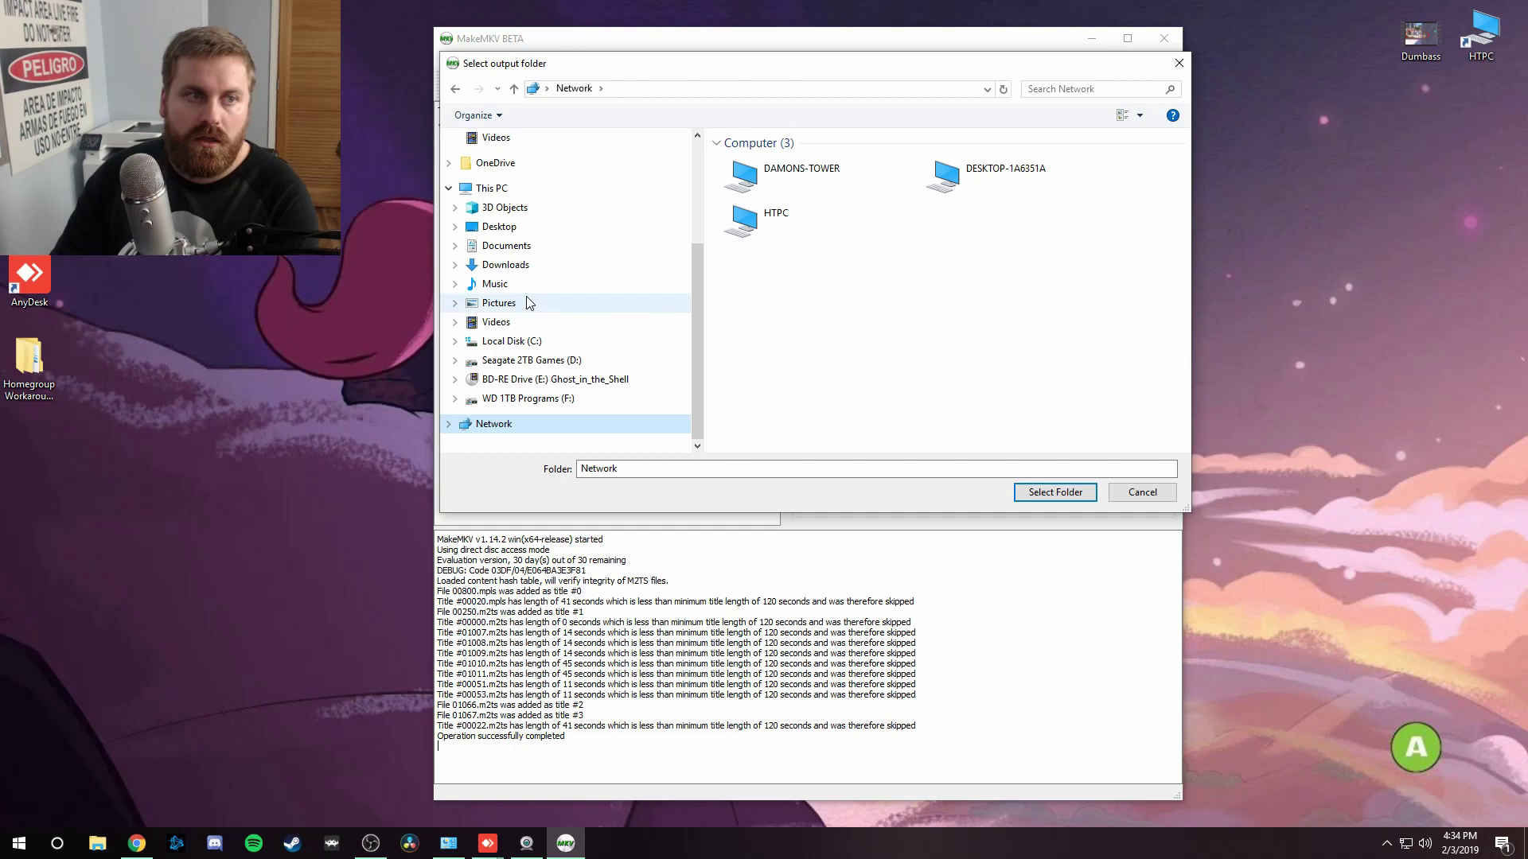
left_click(493, 191)
left_click(525, 227)
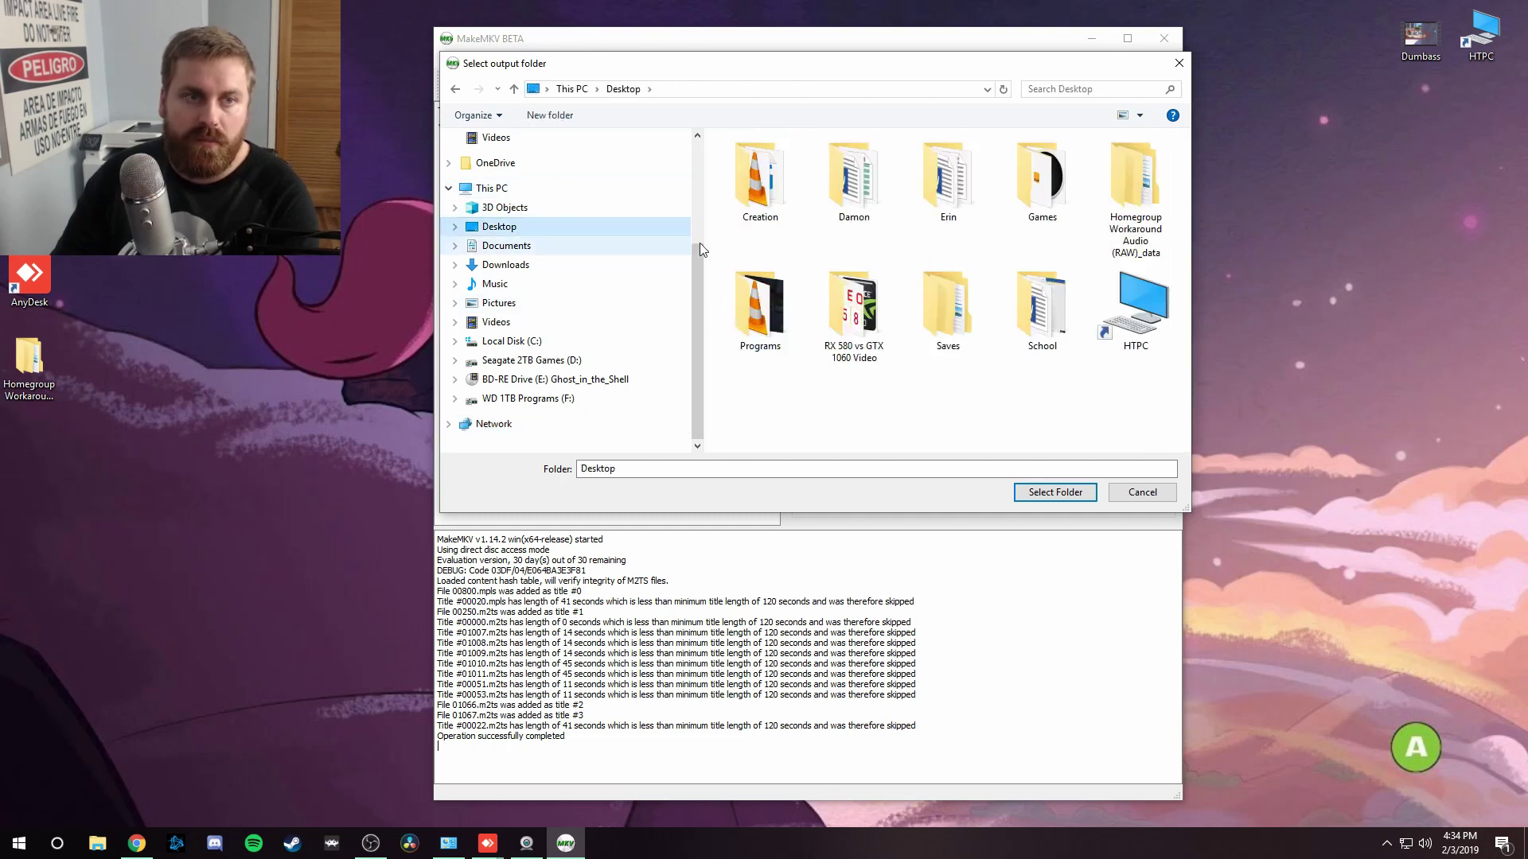
double_click(1146, 321)
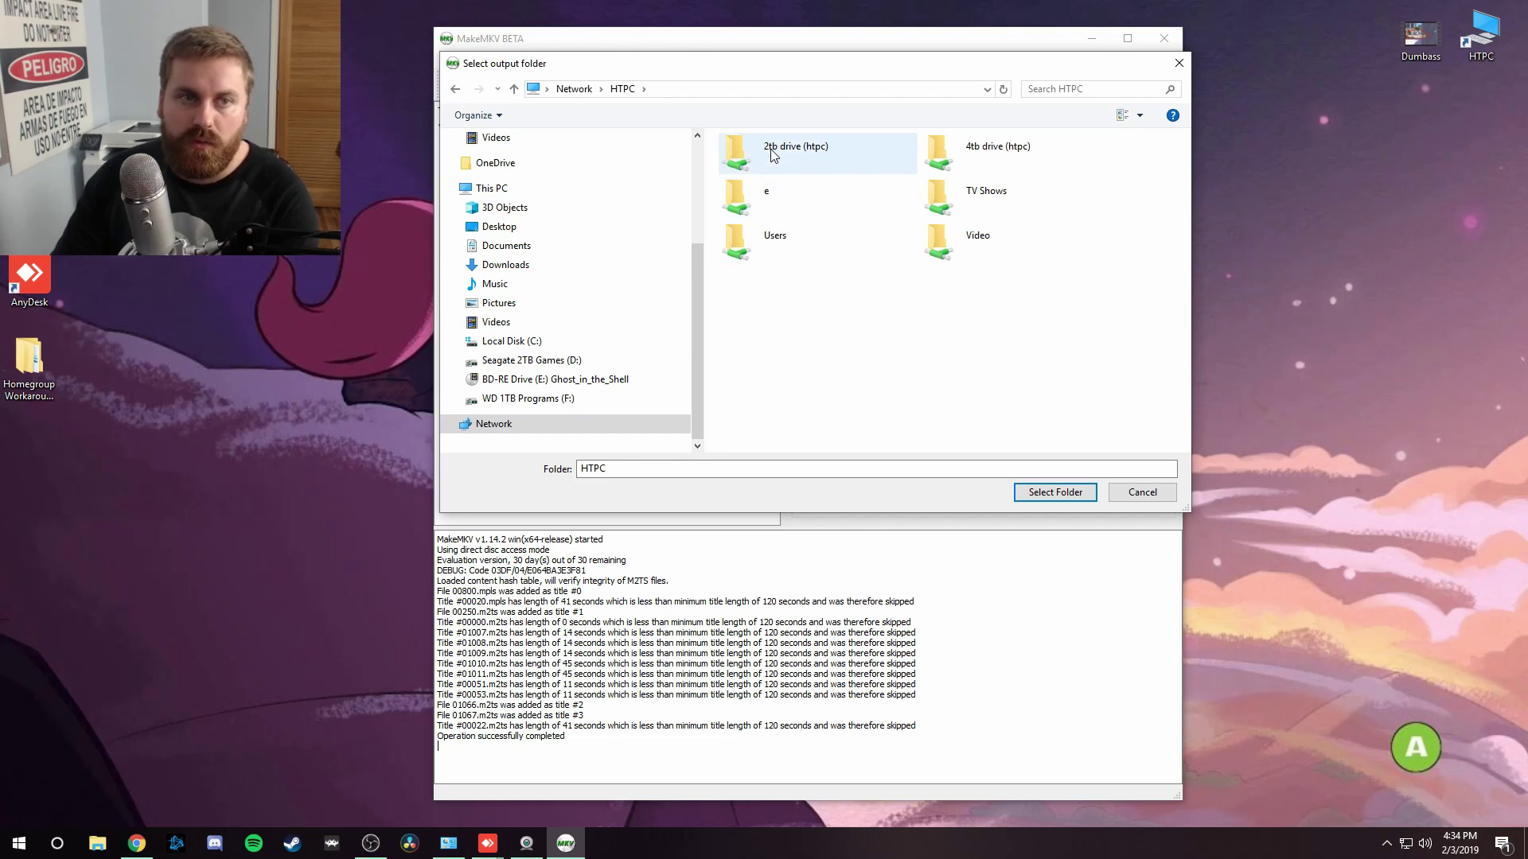
left_click(986, 239)
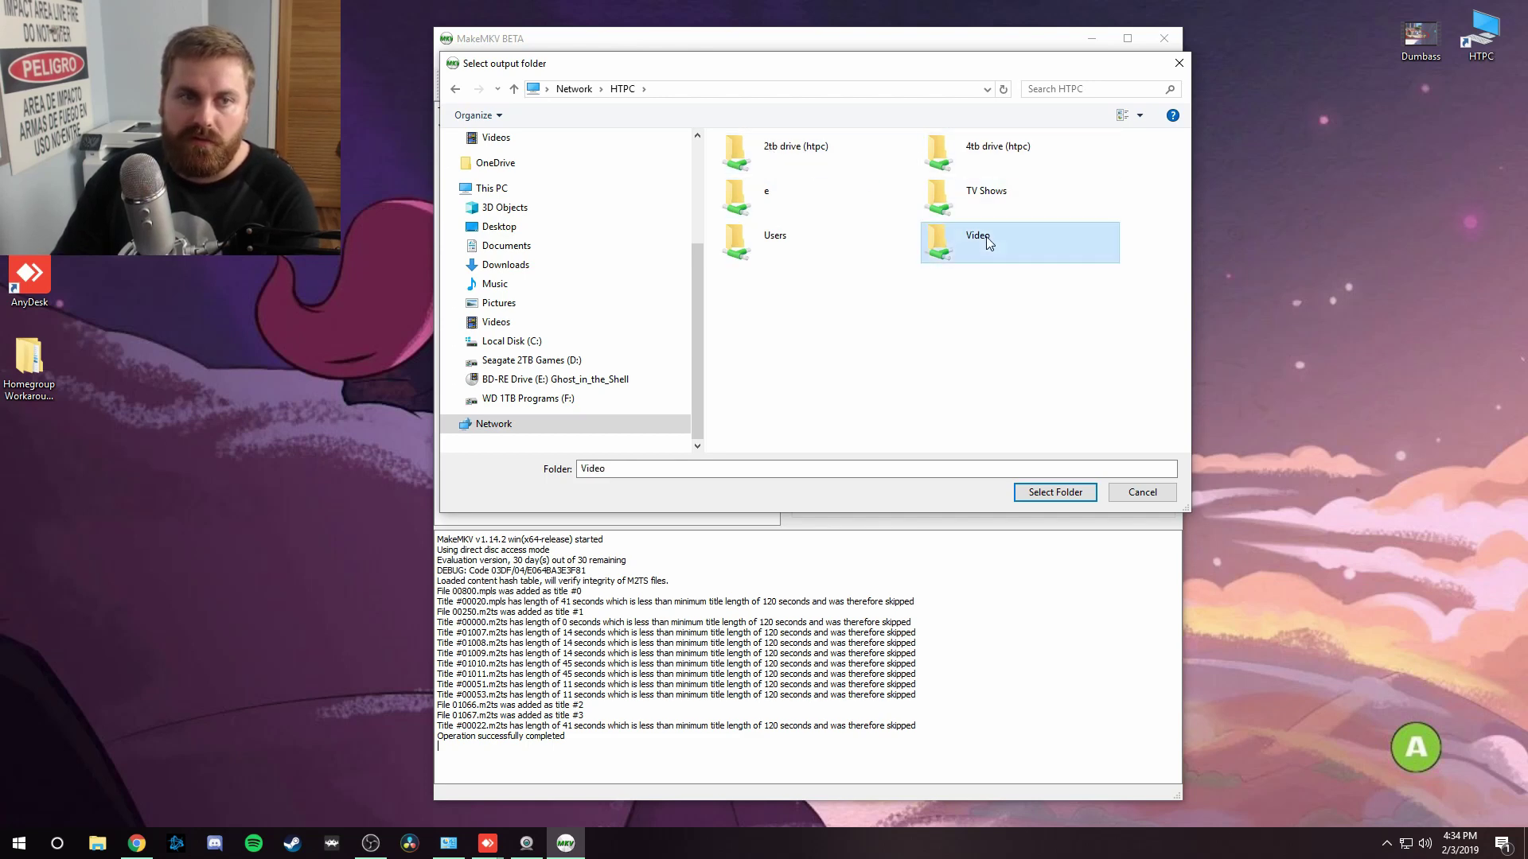
double_click(986, 239)
key("BackSpace")
double_click(981, 159)
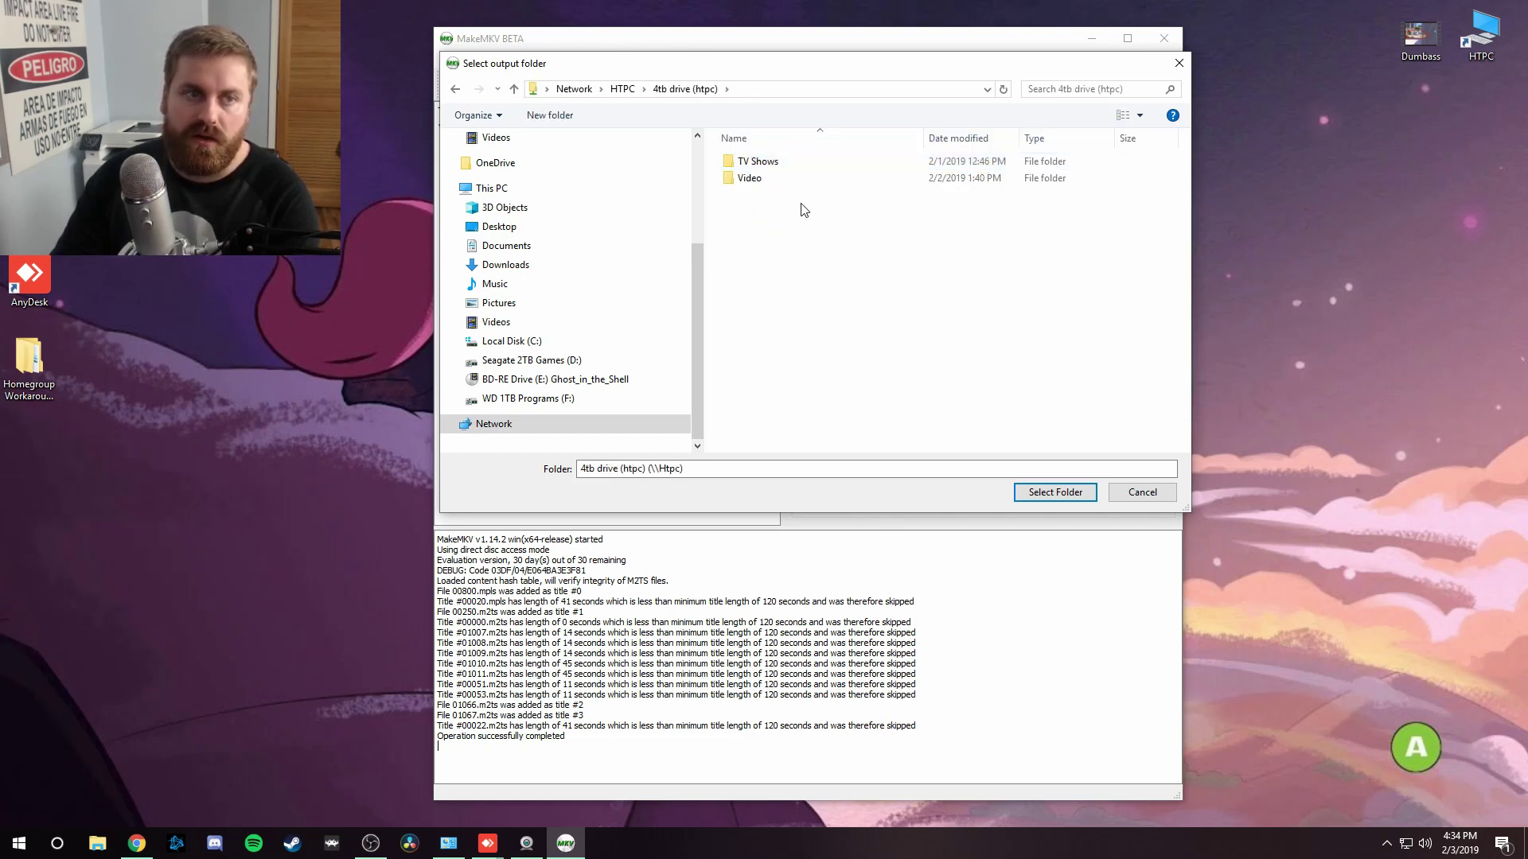
double_click(768, 181)
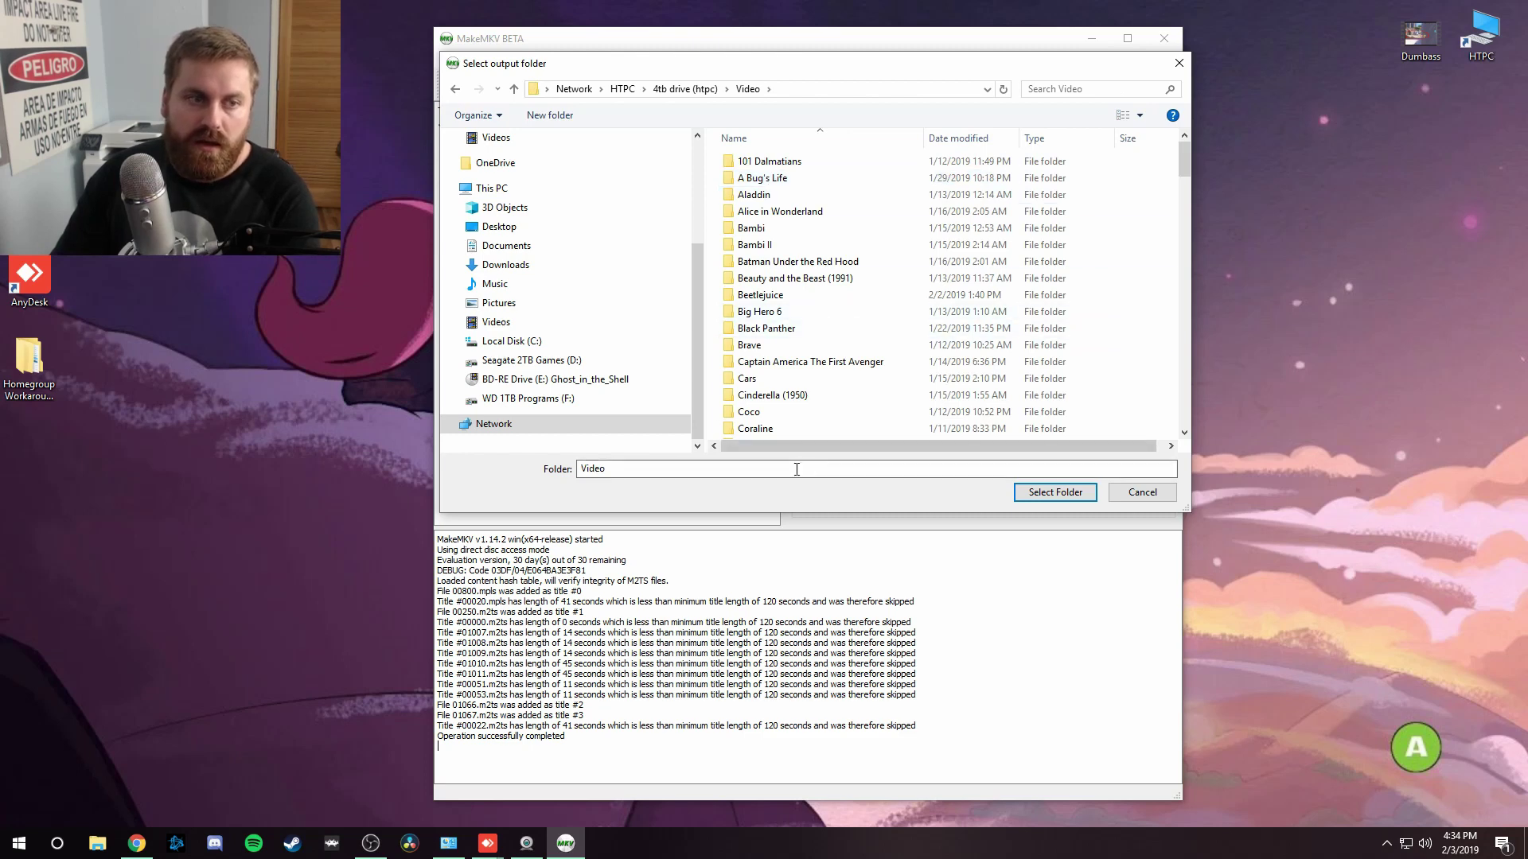
left_click(1052, 498)
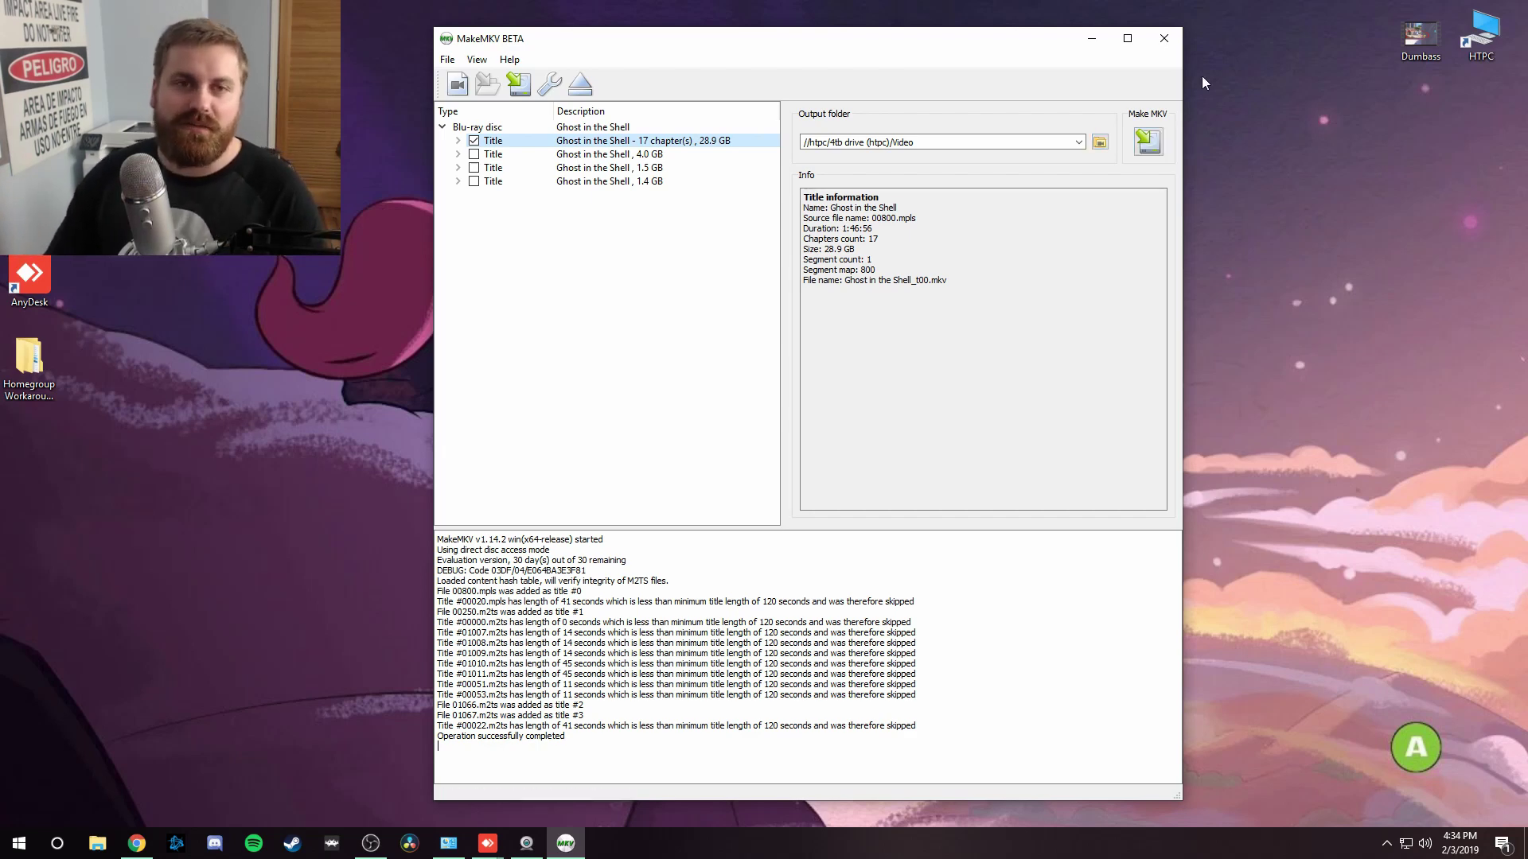
Exit MakeMKV with its title-bar close button
left_click(1164, 39)
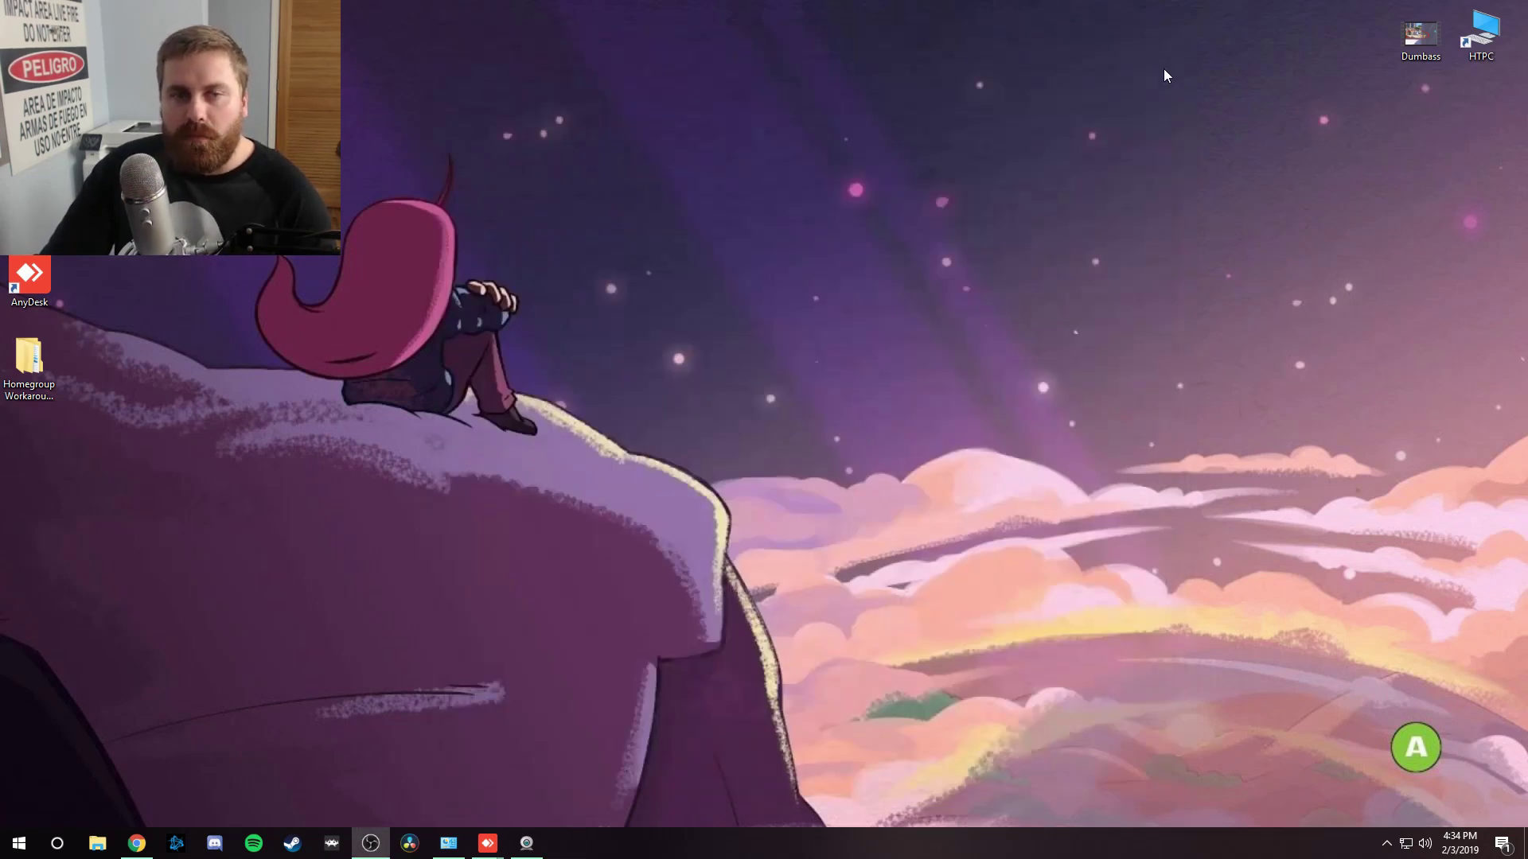